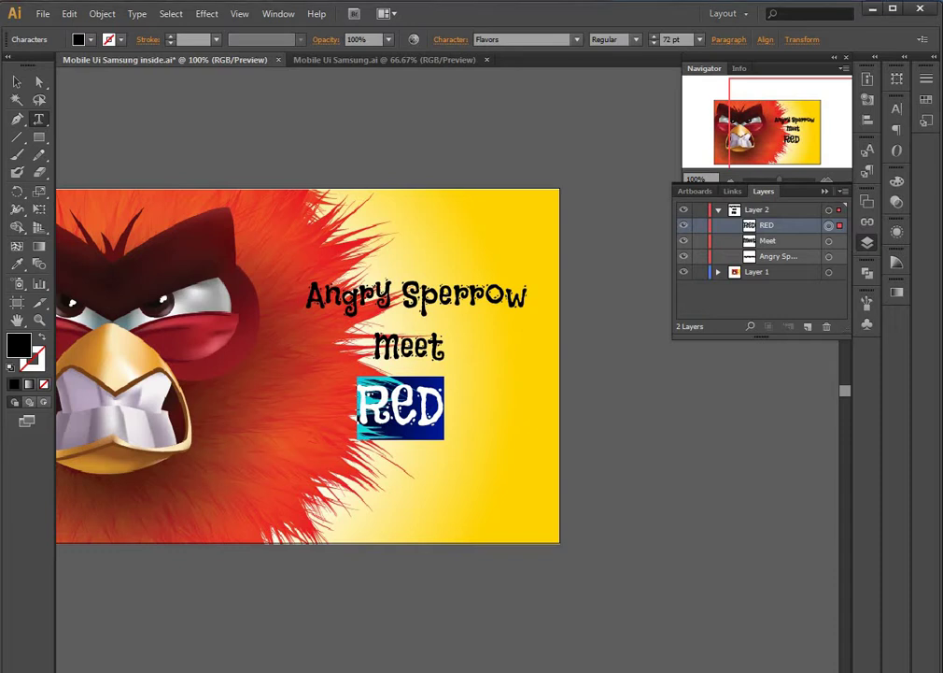
Pan to show the full 800 × 480 px Red bird banner, briefly checking the artboard bounds
{"action": "left_click", "coordinate": [17, 82]}
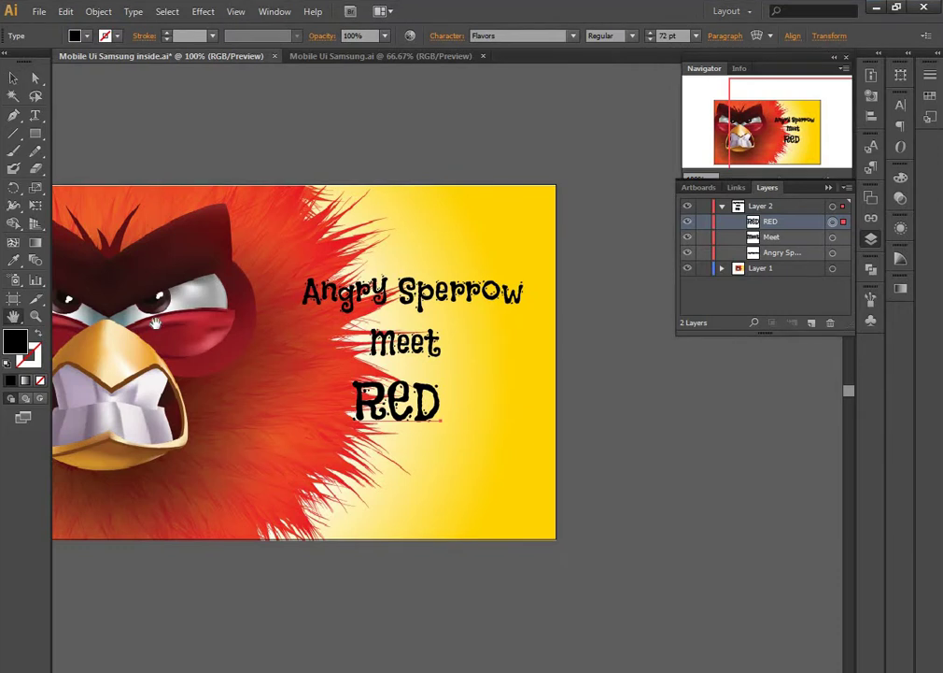
{"action": "left_click_drag", "start_coordinate": [156, 322], "coordinate": [267, 336]}
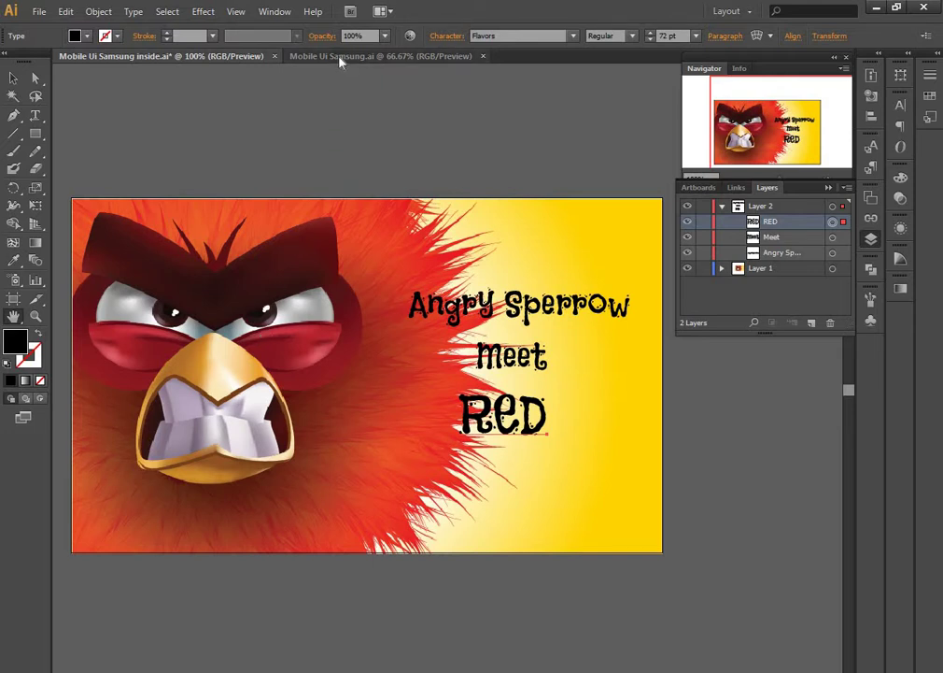
{"action": "left_click", "coordinate": [13, 298]}
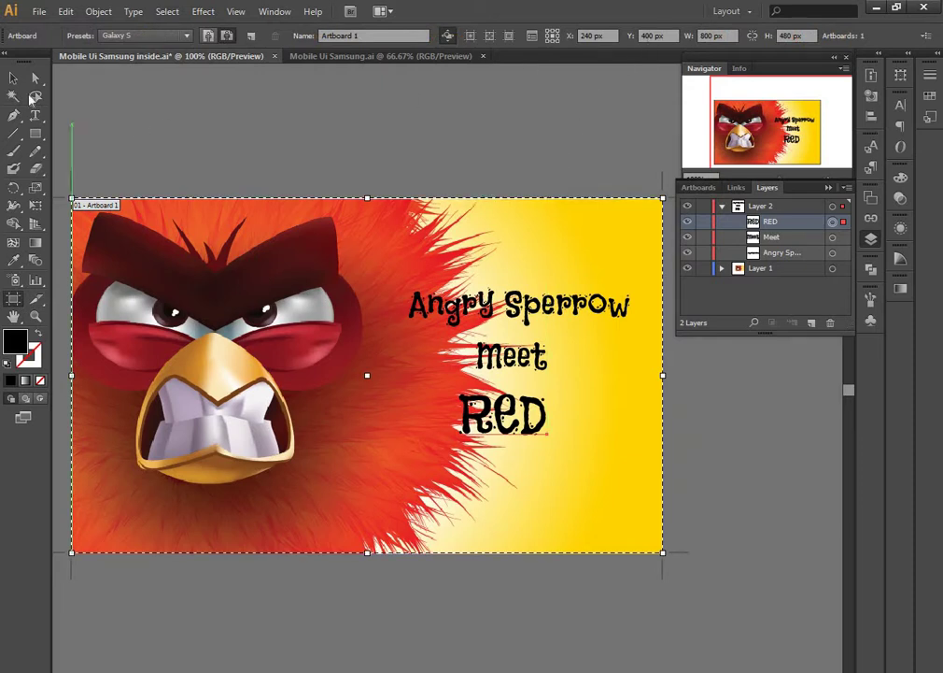
{"action": "left_click", "coordinate": [14, 78]}
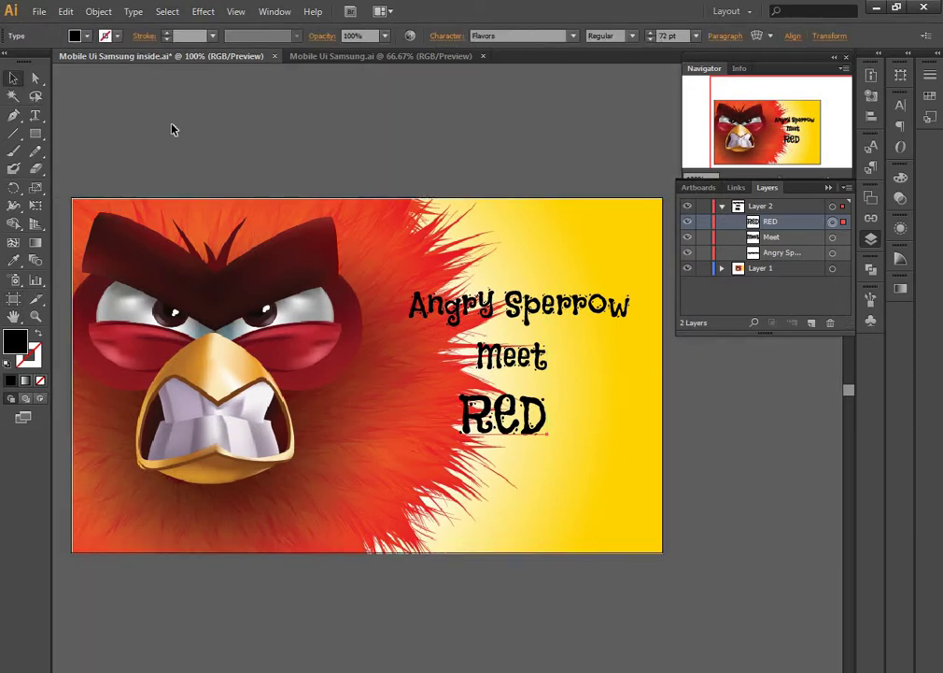
{"action": "left_click", "coordinate": [352, 57]}
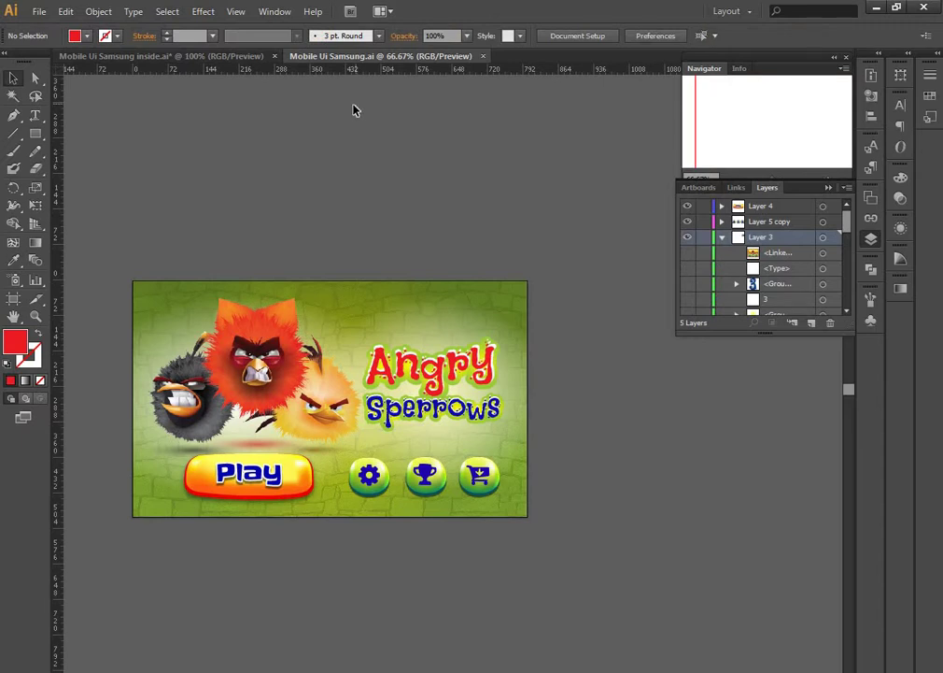
{"action": "left_click", "coordinate": [14, 318]}
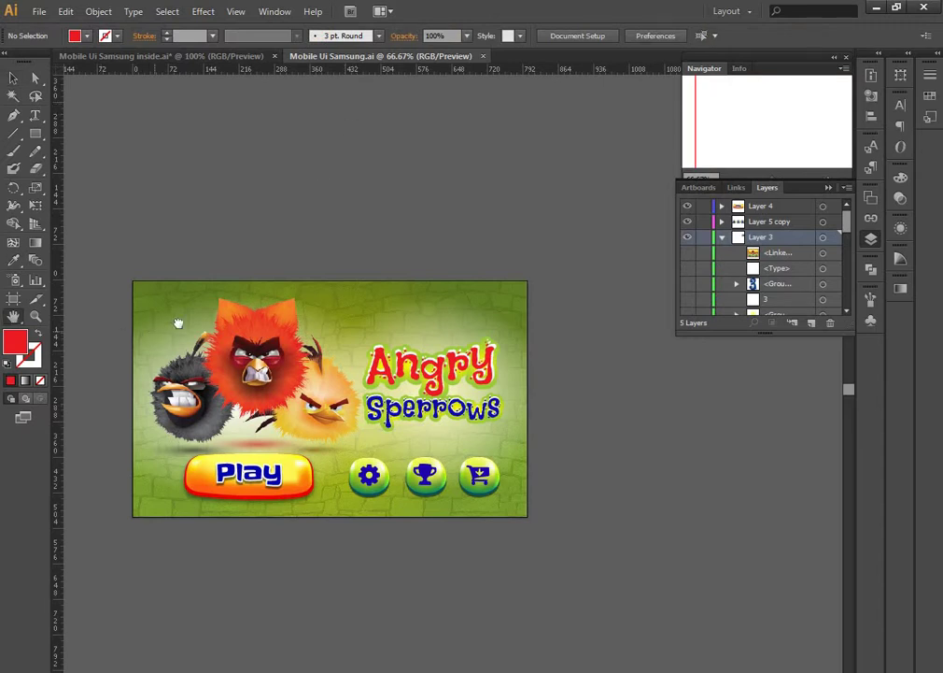
{"action": "left_click_drag", "start_coordinate": [180, 322], "coordinate": [227, 282]}
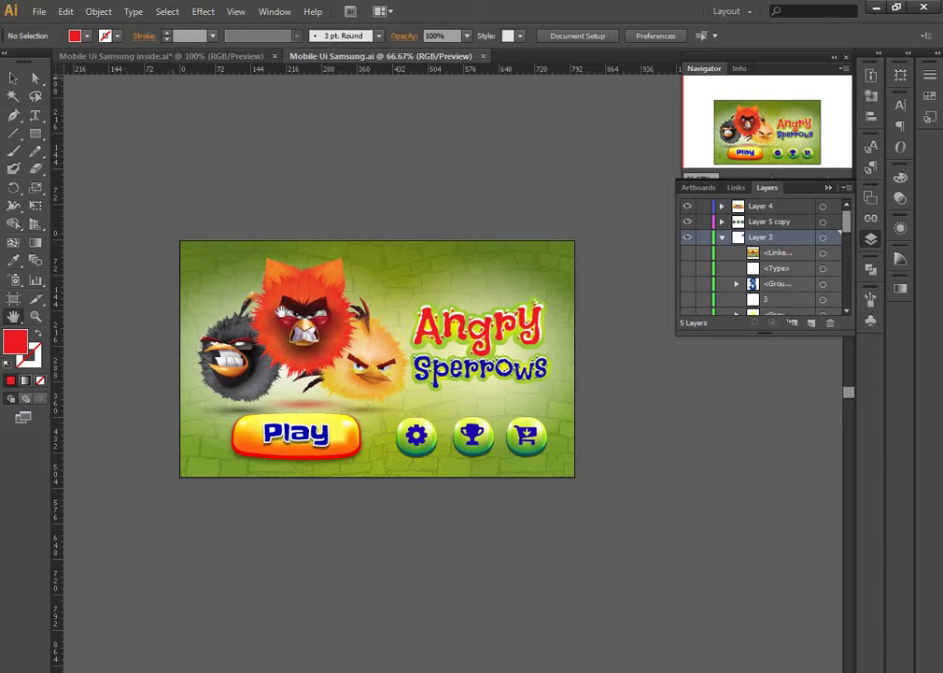
{"action": "left_click", "coordinate": [239, 58]}
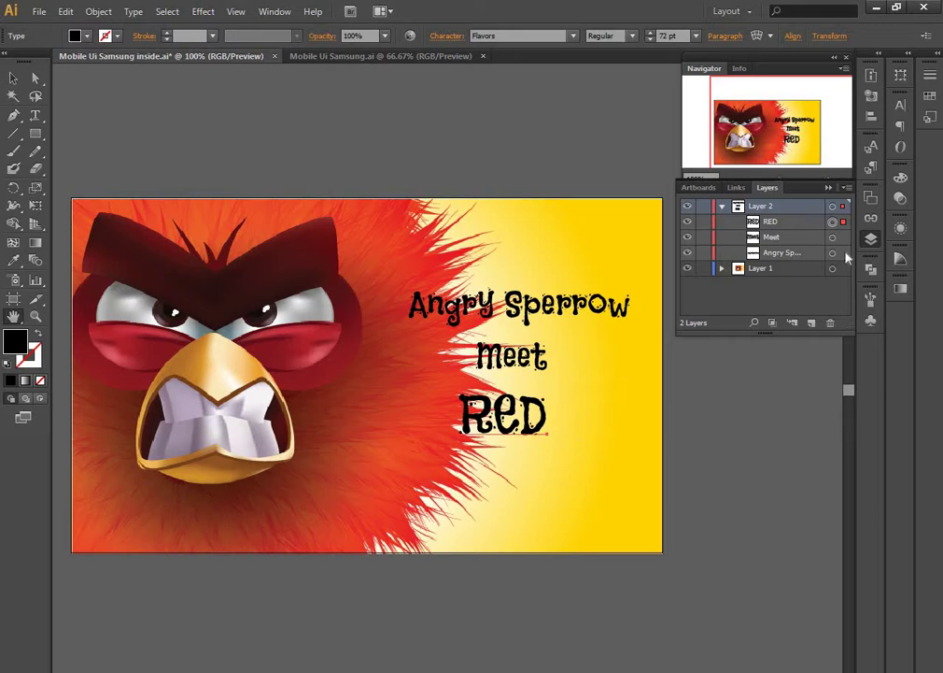
Highlight the word RED with the Type tool and set it in Spicy Rice at 72 pt
{"action": "left_click", "coordinate": [755, 226]}
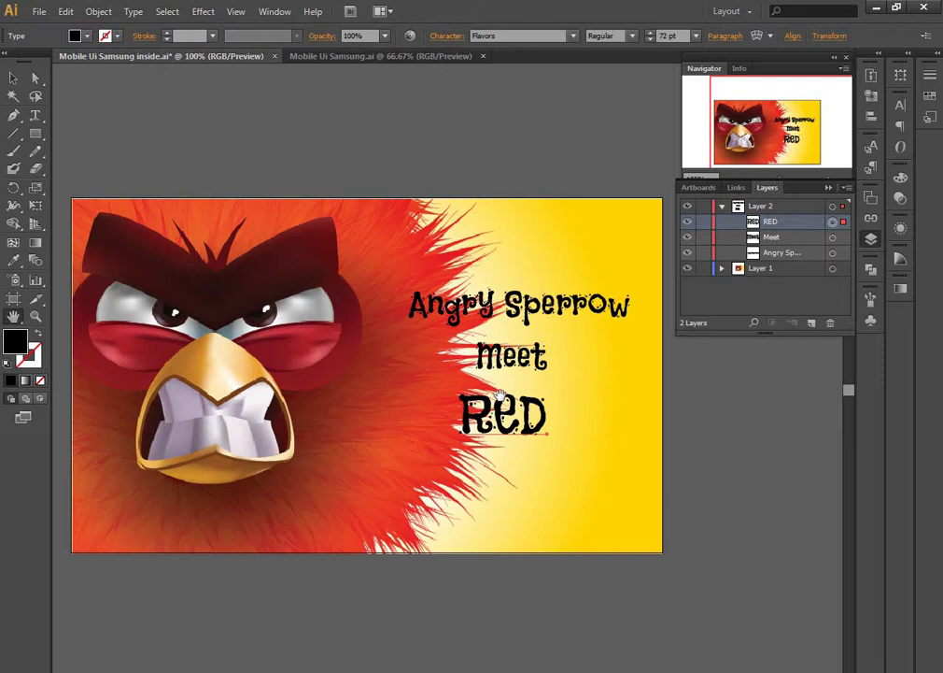
{"action": "left_click", "coordinate": [35, 115]}
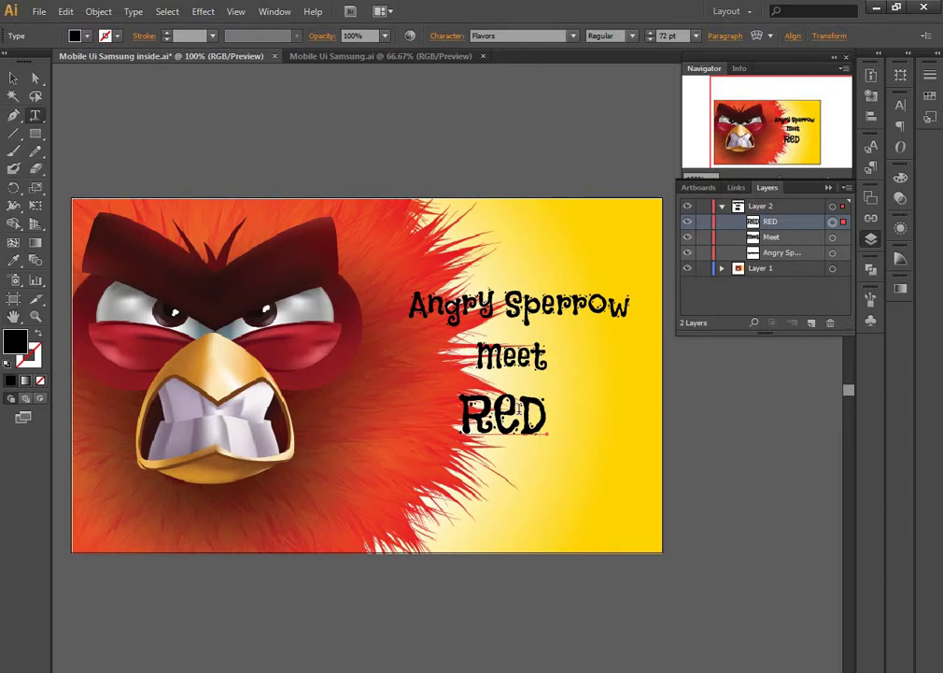
{"action": "double_click", "coordinate": [504, 416]}
{"action": "left_click", "coordinate": [572, 36]}
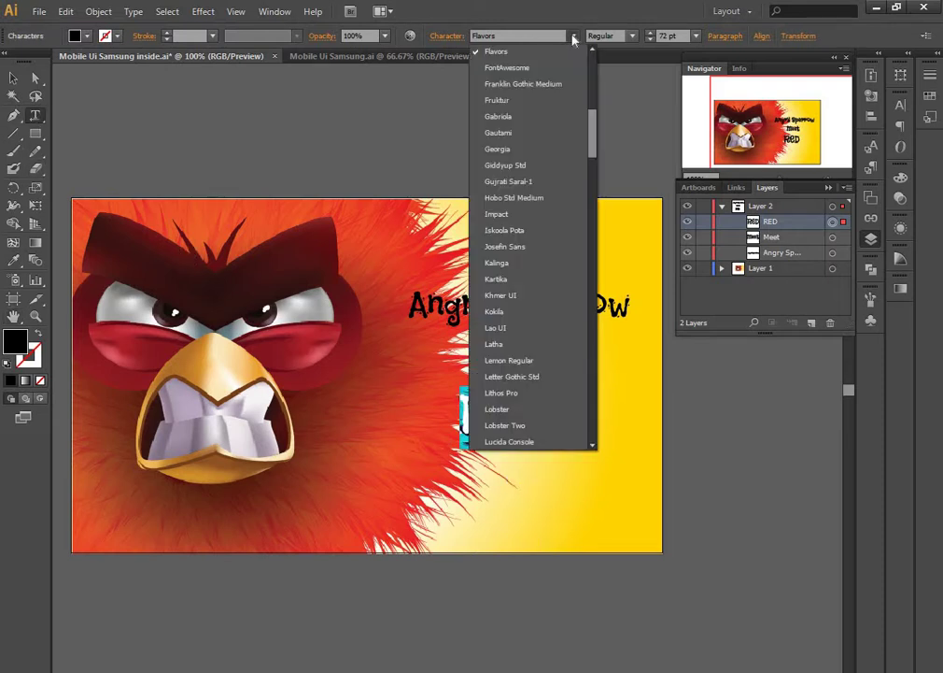
{"action": "right_click", "coordinate": [521, 426]}
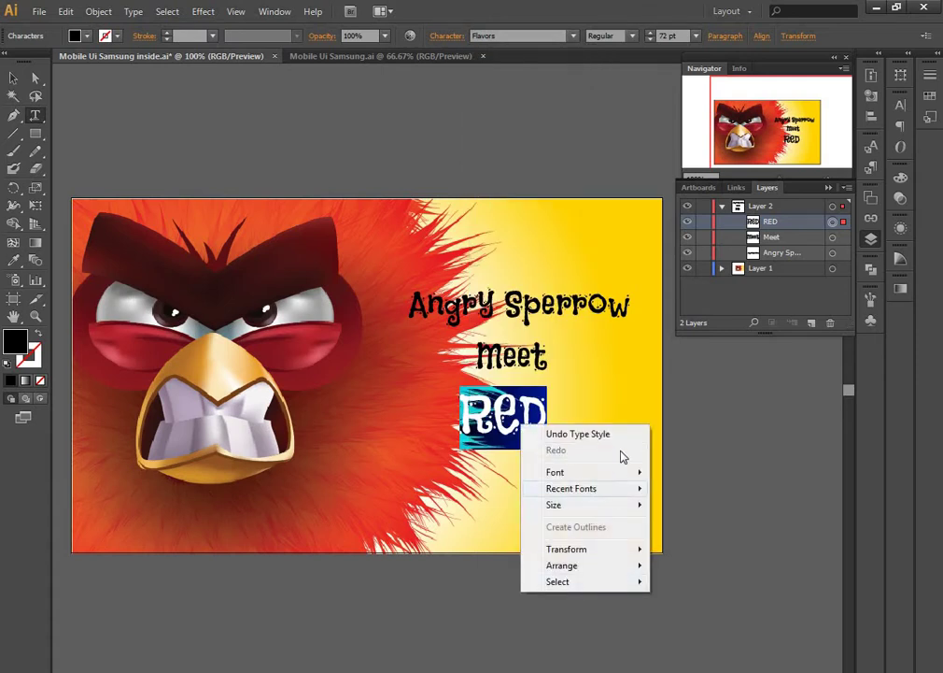
{"action": "mouse_move", "coordinate": [555, 471]}
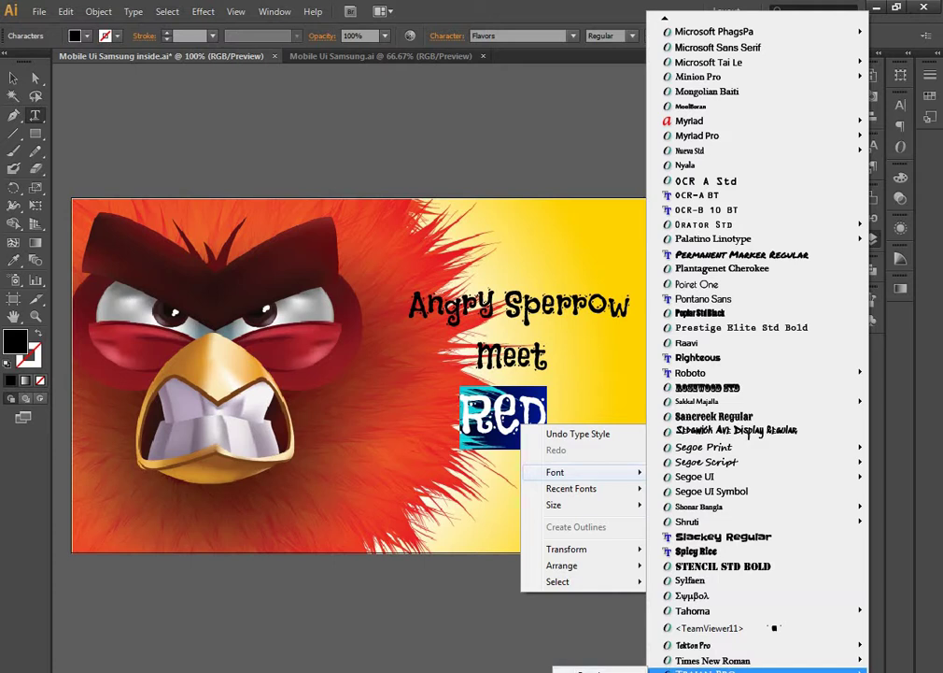
{"action": "scroll", "coordinate": [757, 653], "scroll_direction": "down", "scroll_amount": 4}
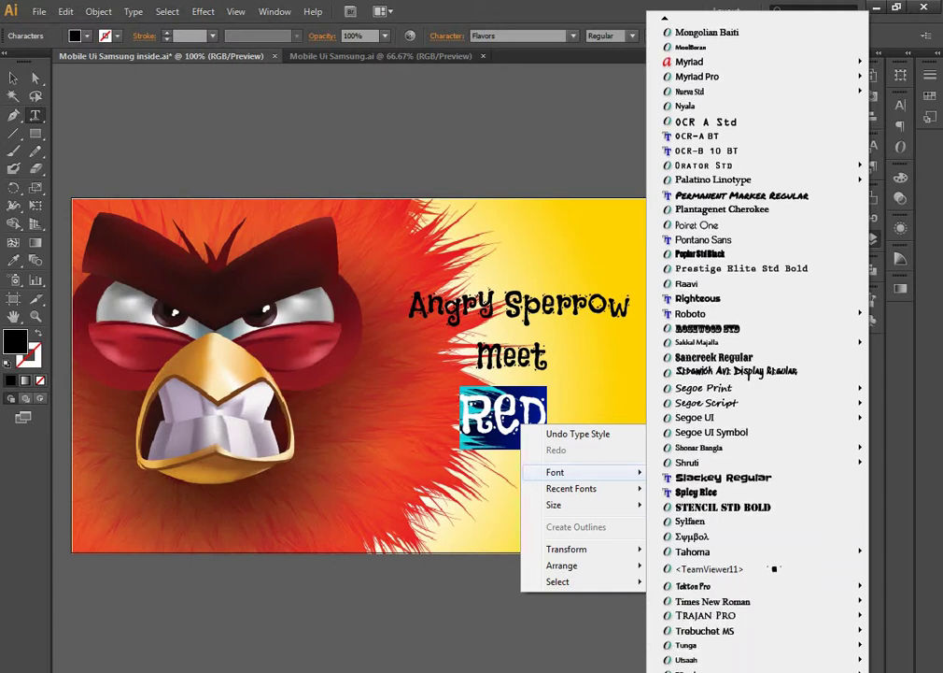
{"action": "scroll", "coordinate": [757, 654], "scroll_direction": "down", "scroll_amount": 4}
{"action": "scroll", "coordinate": [756, 654], "scroll_direction": "down", "scroll_amount": 1}
{"action": "scroll", "coordinate": [757, 654], "scroll_direction": "down", "scroll_amount": 1}
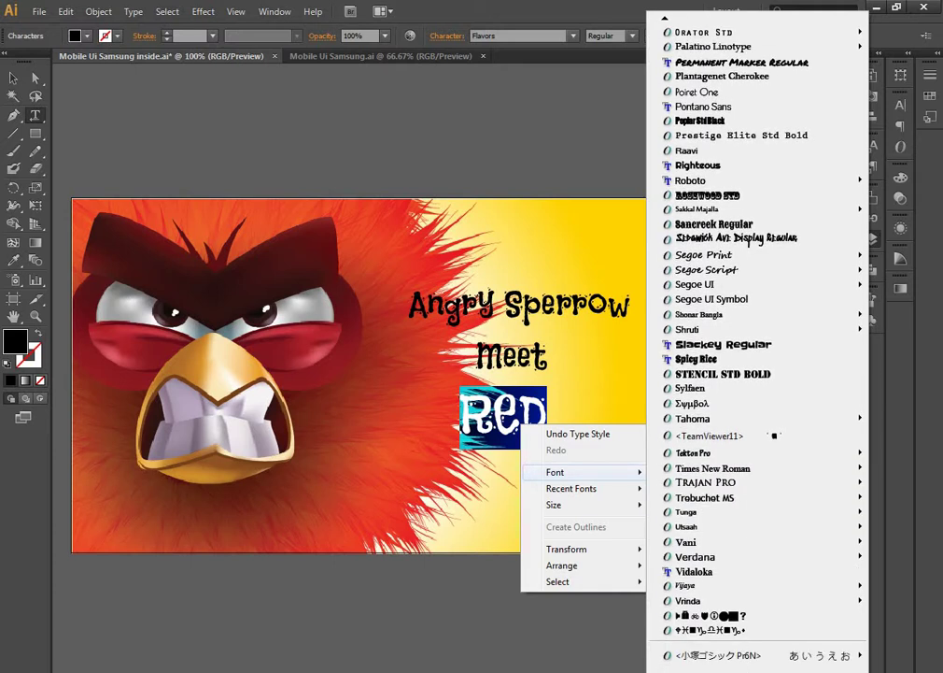
{"action": "scroll", "coordinate": [756, 654], "scroll_direction": "down", "scroll_amount": 3}
{"action": "scroll", "coordinate": [756, 632], "scroll_direction": "down", "scroll_amount": 1}
{"action": "scroll", "coordinate": [757, 632], "scroll_direction": "down", "scroll_amount": 2}
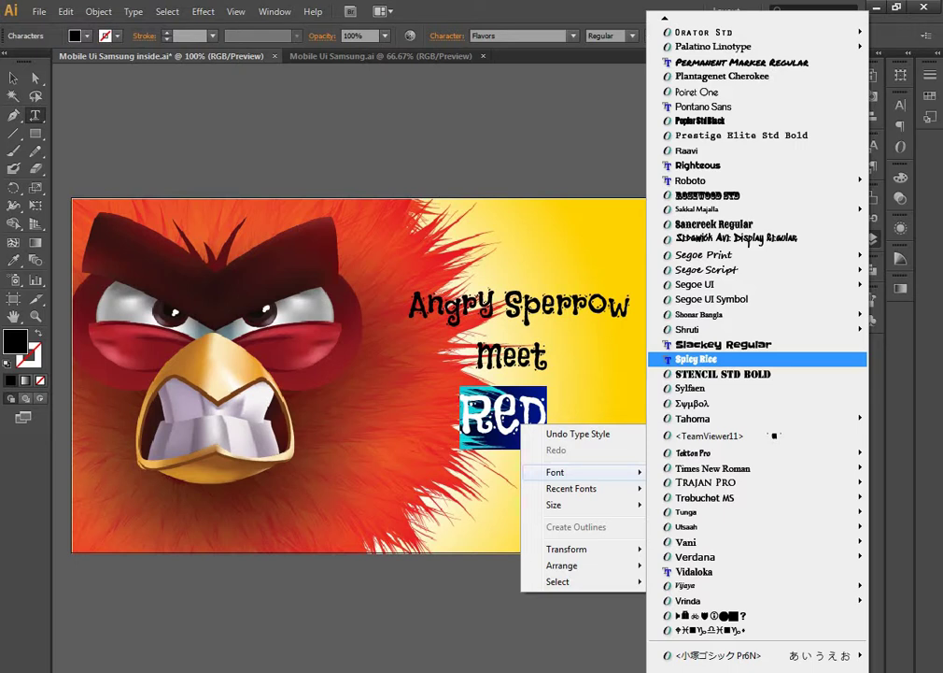
{"action": "left_click", "coordinate": [696, 359]}
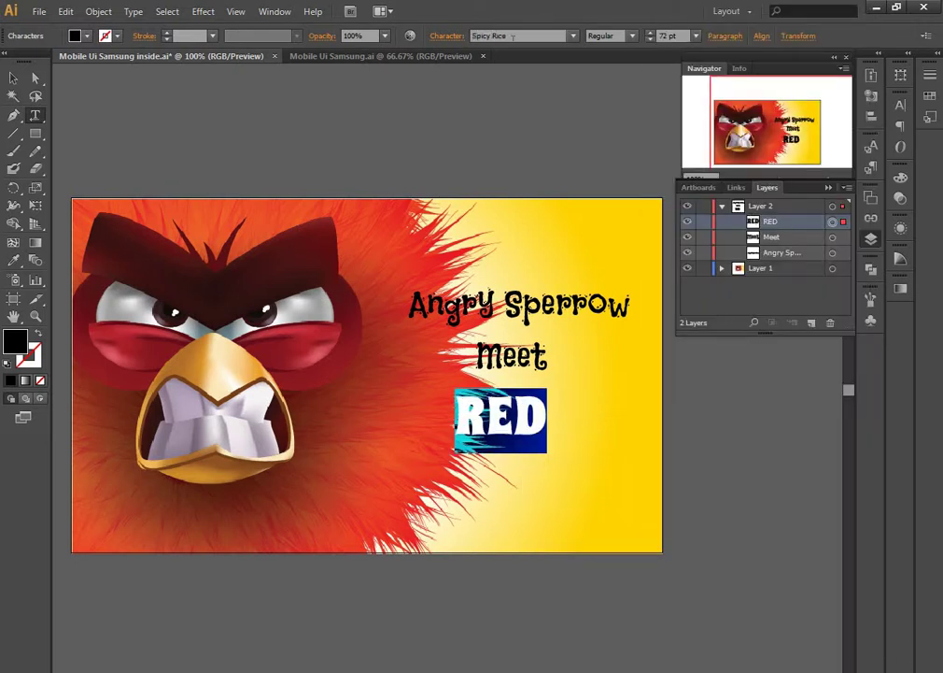
Browse the font list for alternatives to Spicy Rice, closing it without changing
{"action": "left_click", "coordinate": [571, 36]}
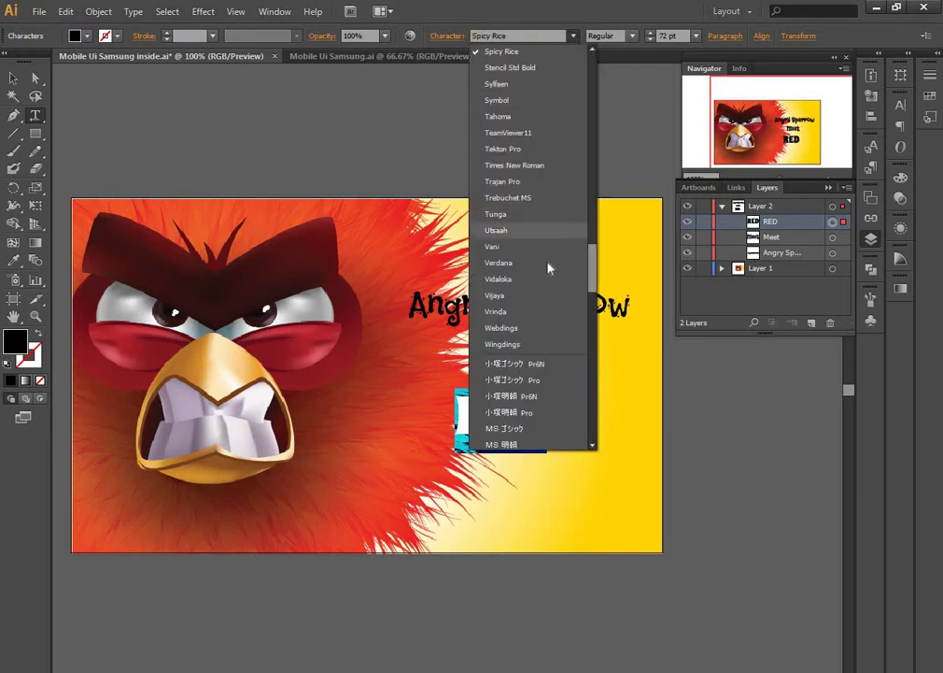
{"action": "scroll", "coordinate": [548, 276], "scroll_direction": "up", "scroll_amount": 3}
{"action": "scroll", "coordinate": [548, 276], "scroll_direction": "up", "scroll_amount": 5}
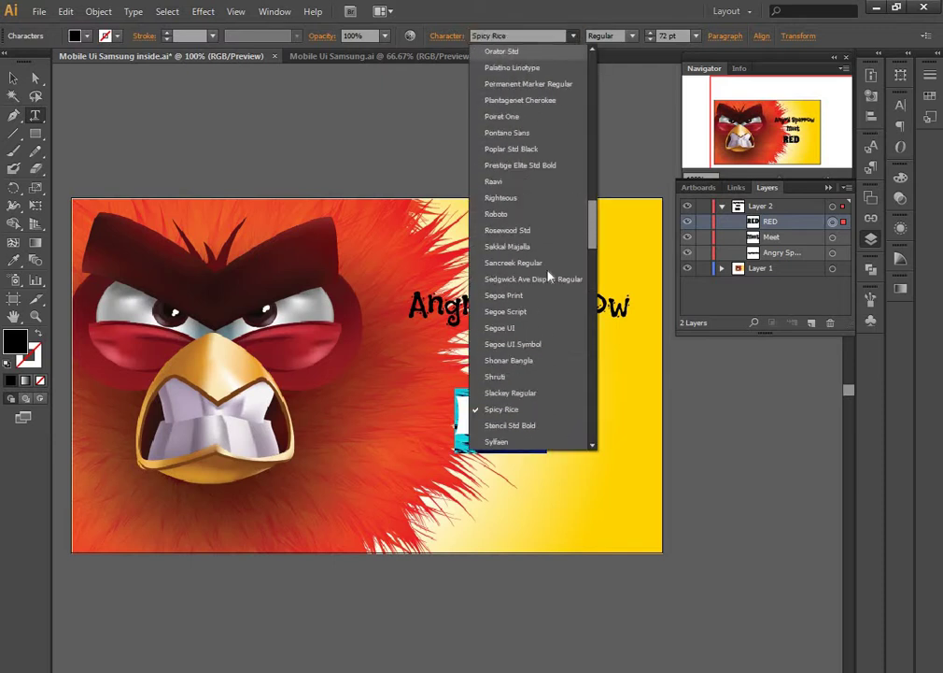
{"action": "scroll", "coordinate": [549, 276], "scroll_direction": "up", "scroll_amount": 5}
{"action": "scroll", "coordinate": [548, 276], "scroll_direction": "up", "scroll_amount": 5}
{"action": "scroll", "coordinate": [548, 277], "scroll_direction": "up", "scroll_amount": 5}
{"action": "scroll", "coordinate": [549, 277], "scroll_direction": "up", "scroll_amount": 5}
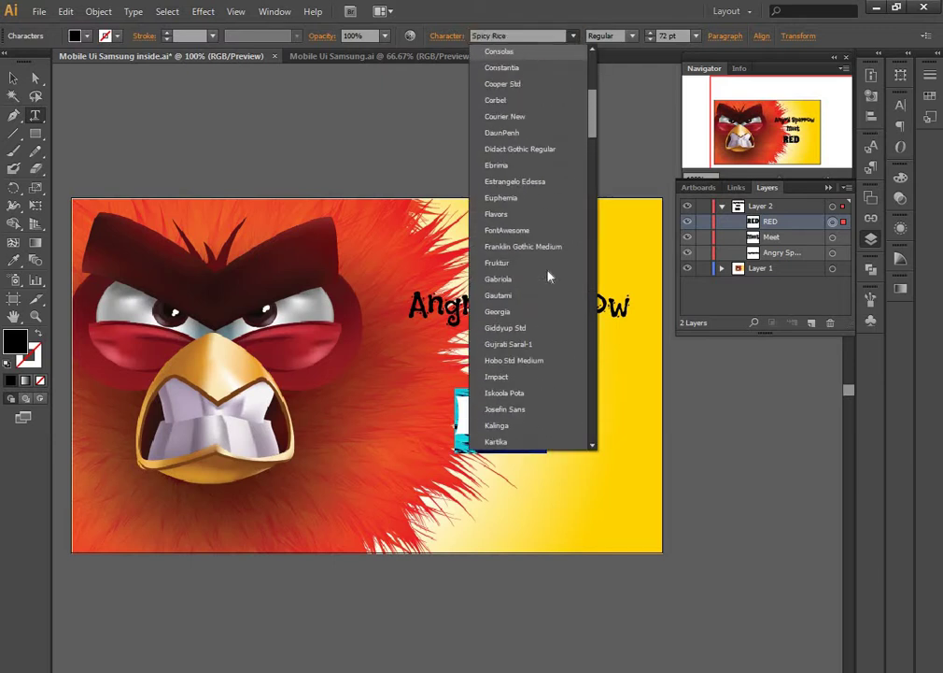
{"action": "scroll", "coordinate": [548, 277], "scroll_direction": "up", "scroll_amount": 3}
{"action": "scroll", "coordinate": [548, 274], "scroll_direction": "up", "scroll_amount": 5}
{"action": "scroll", "coordinate": [543, 351], "scroll_direction": "up", "scroll_amount": 5}
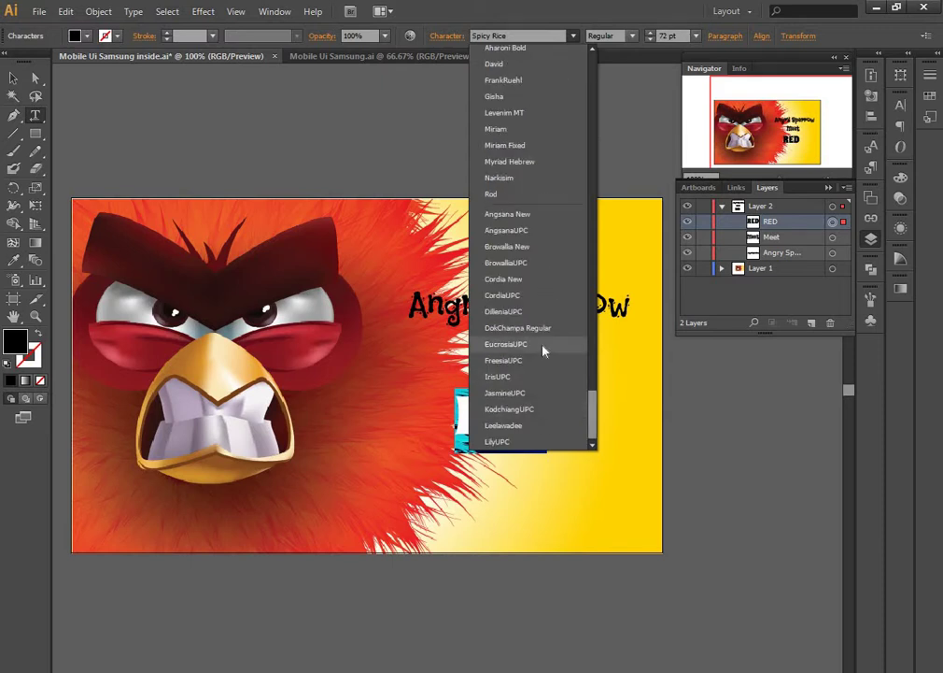
{"action": "scroll", "coordinate": [544, 350], "scroll_direction": "up", "scroll_amount": 2}
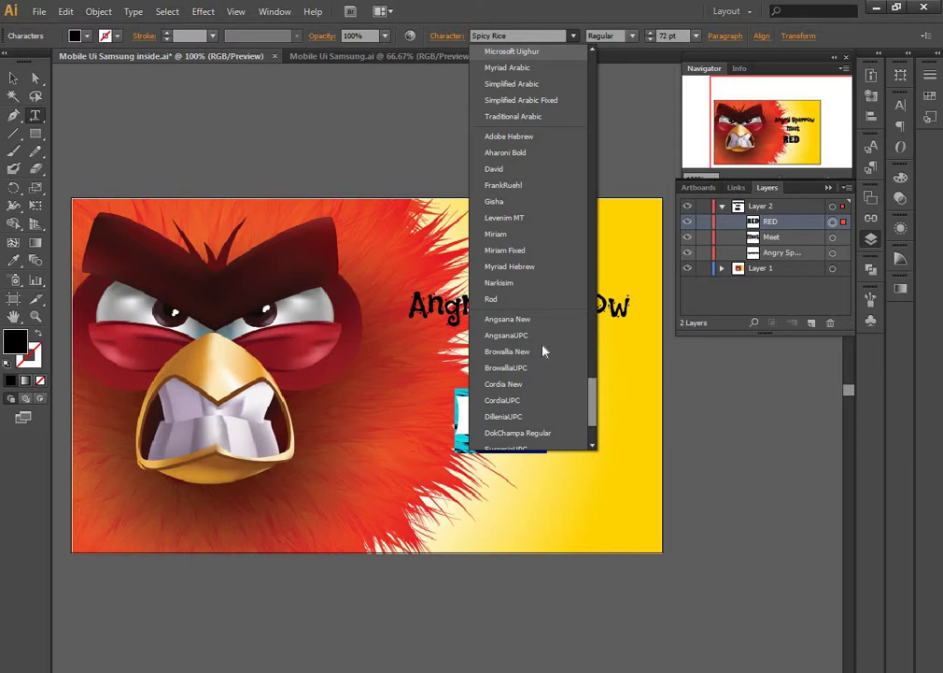
{"action": "scroll", "coordinate": [543, 351], "scroll_direction": "up", "scroll_amount": 1}
{"action": "scroll", "coordinate": [552, 351], "scroll_direction": "up", "scroll_amount": 3}
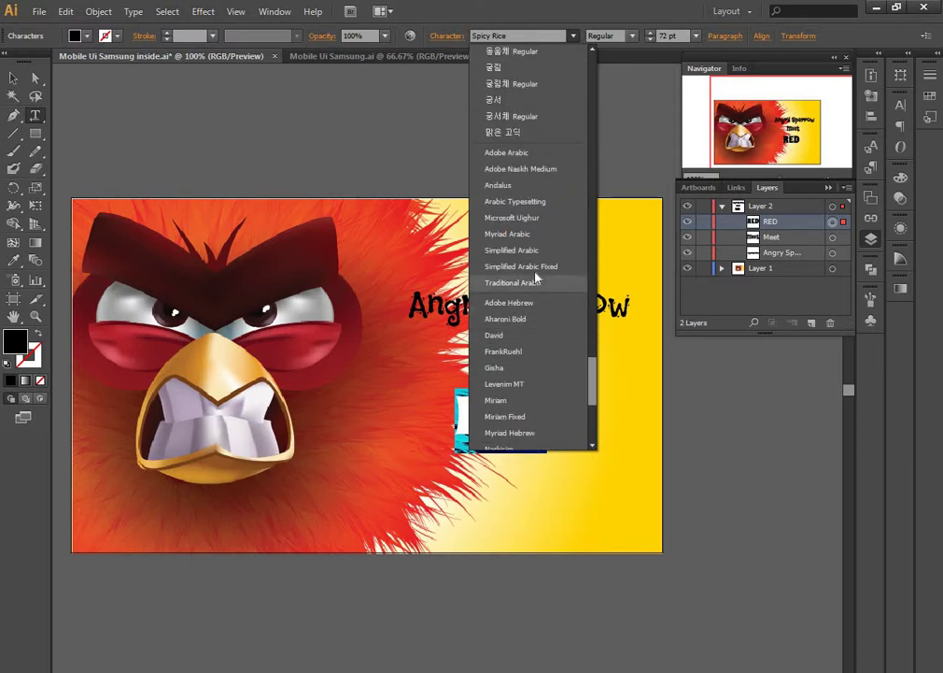
{"action": "scroll", "coordinate": [568, 403], "scroll_direction": "down", "scroll_amount": 1}
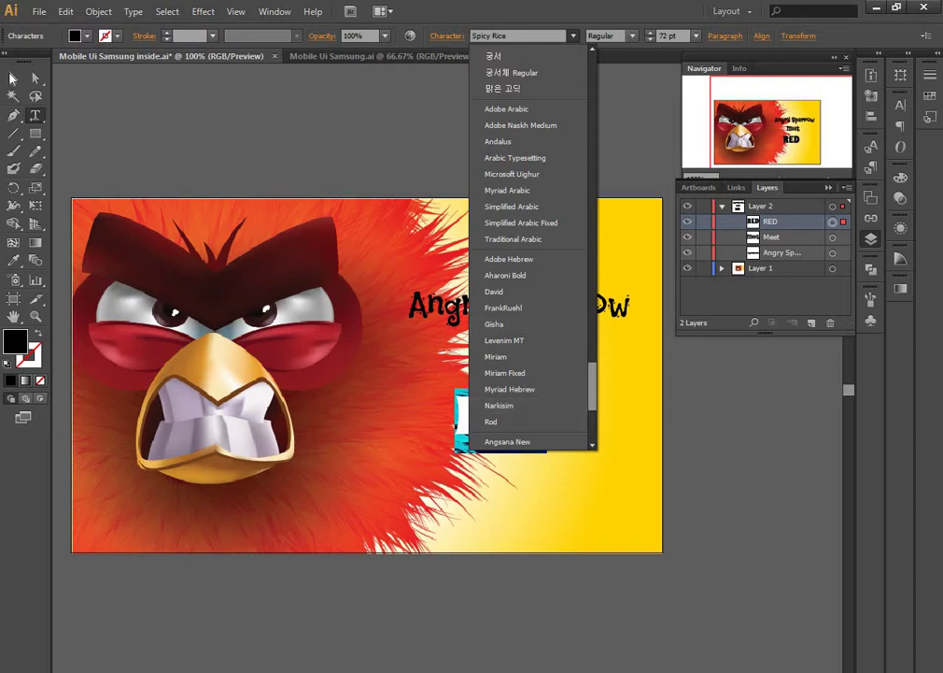
{"action": "left_click", "coordinate": [413, 73]}
Set the RED text in Slackey Regular at 72 pt
{"action": "left_click", "coordinate": [573, 35]}
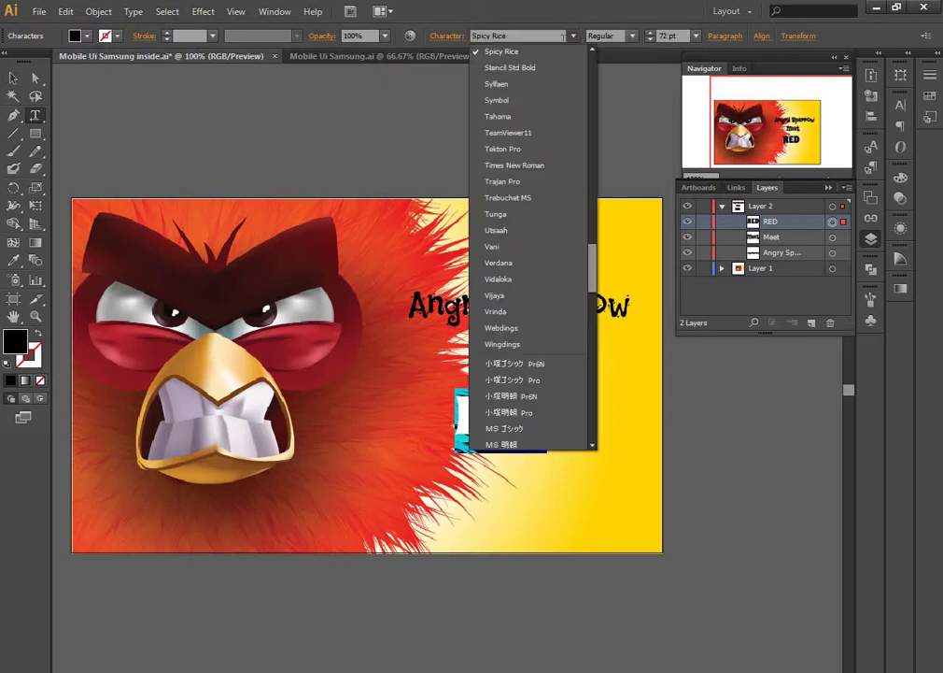
{"action": "scroll", "coordinate": [542, 280], "scroll_direction": "down", "scroll_amount": 3}
{"action": "scroll", "coordinate": [542, 411], "scroll_direction": "down", "scroll_amount": 5}
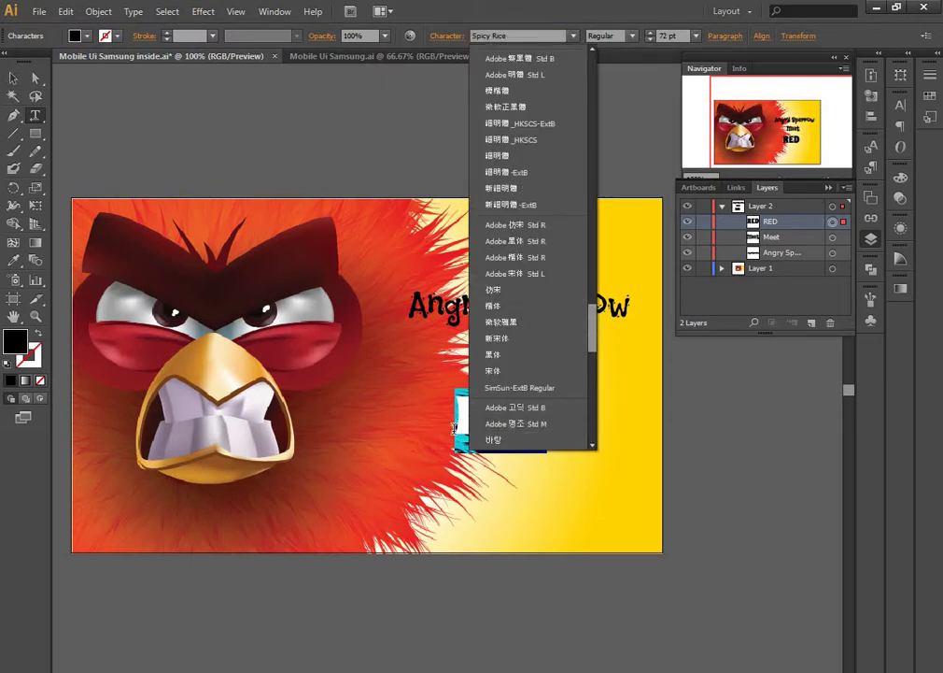
{"action": "key", "text": "Escape"}
{"action": "right_click", "coordinate": [472, 427]}
{"action": "mouse_move", "coordinate": [505, 474]}
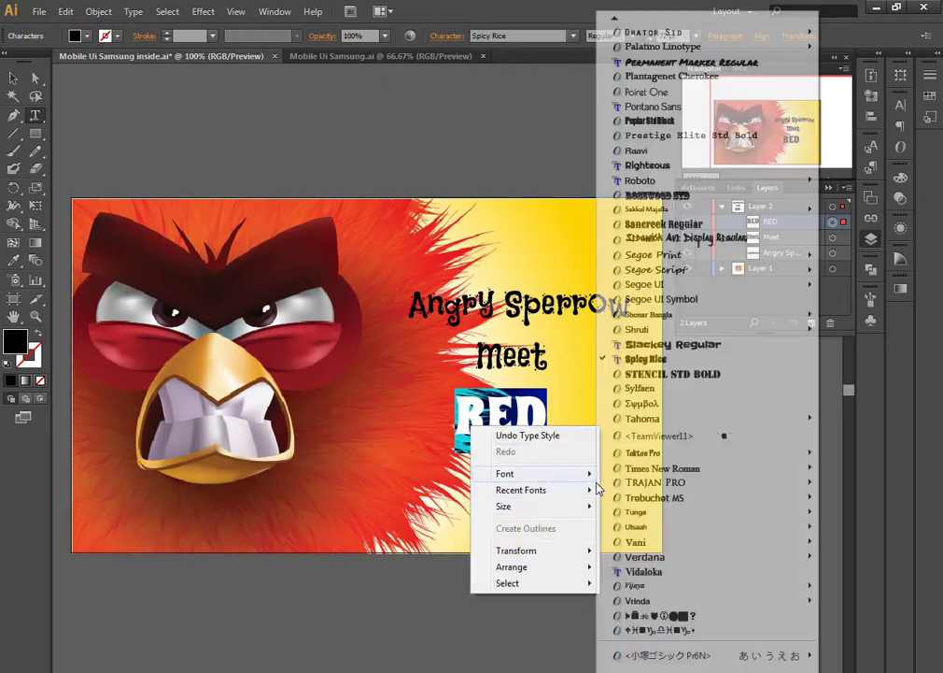
{"action": "left_click", "coordinate": [672, 344]}
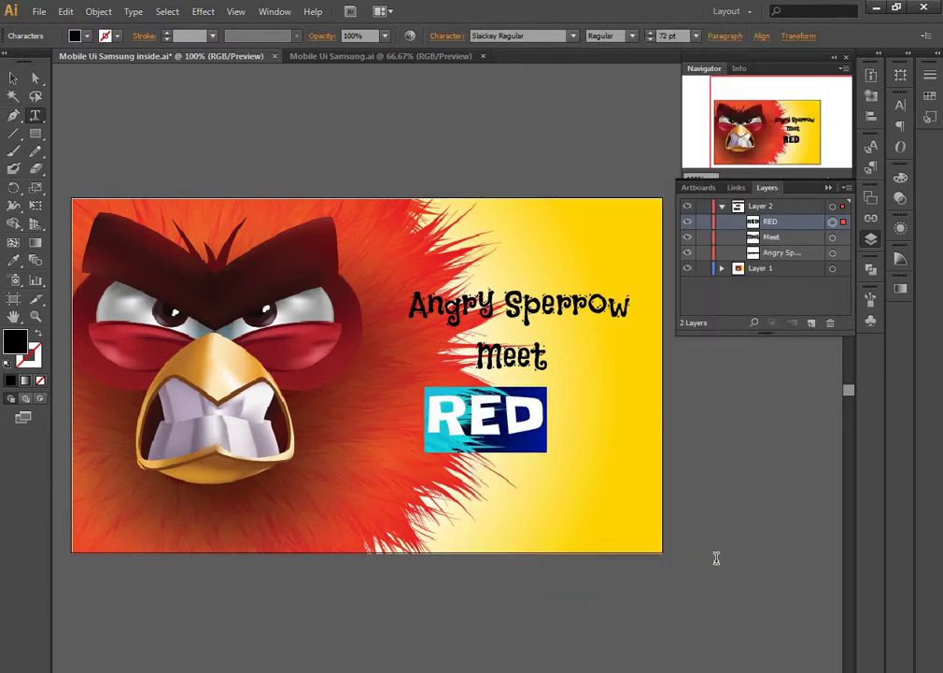
Highlight Meet and switch its font from Flavors to Slackey Regular at 48 pt
{"action": "left_click", "coordinate": [536, 36]}
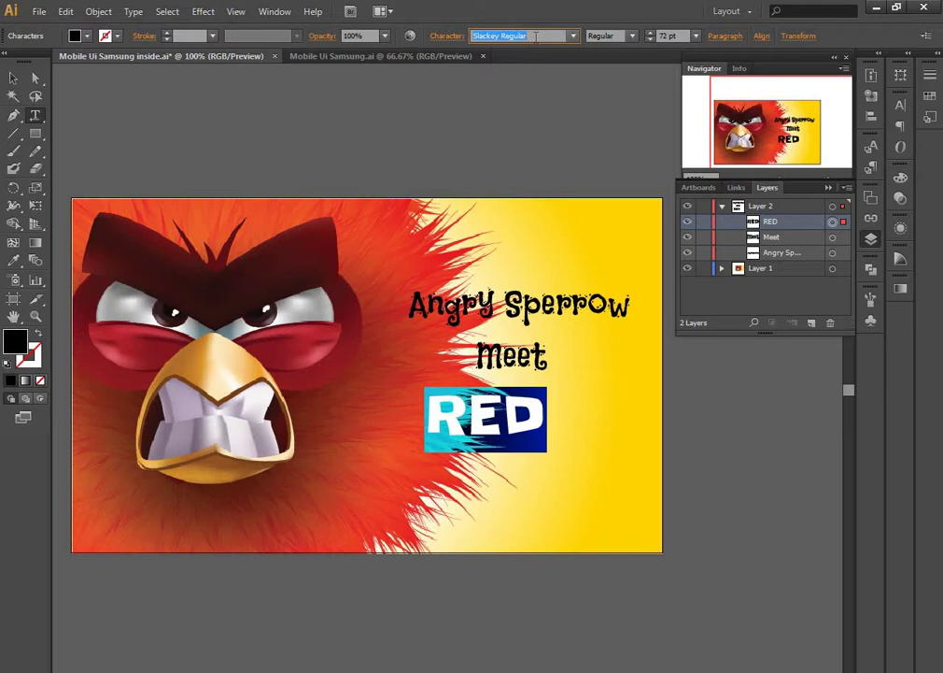
{"action": "left_click", "coordinate": [511, 355]}
{"action": "double_click", "coordinate": [511, 355]}
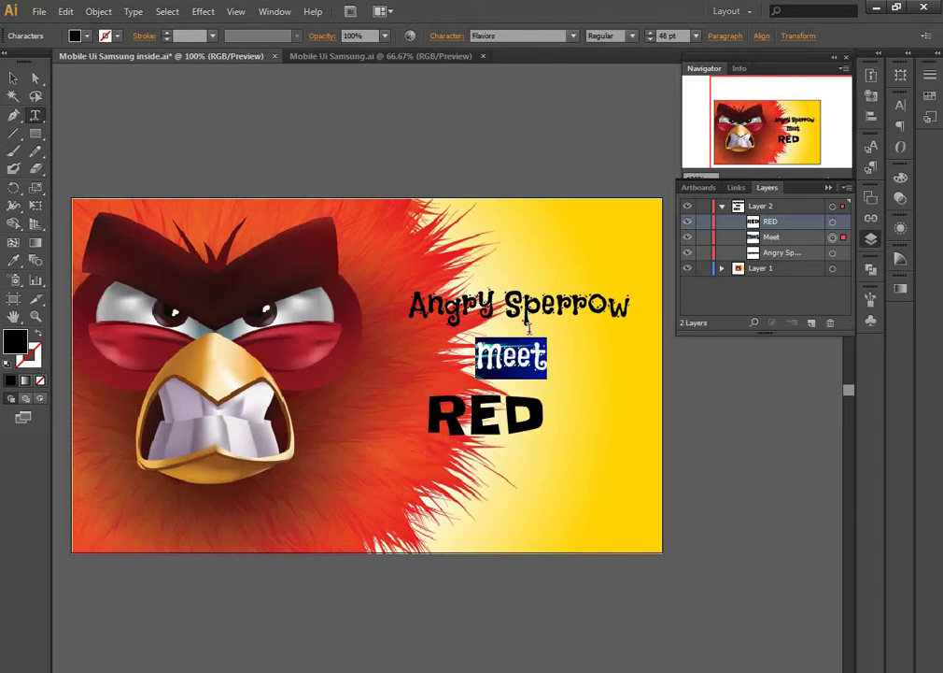
{"action": "left_click", "coordinate": [572, 36]}
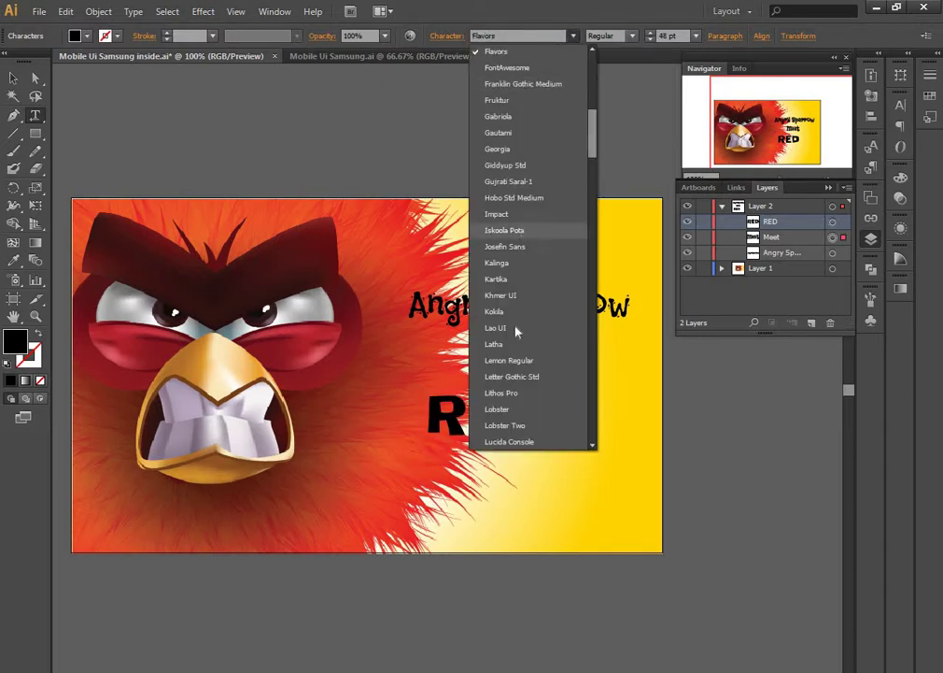
{"action": "left_click", "coordinate": [485, 355]}
{"action": "right_click", "coordinate": [494, 361]}
{"action": "mouse_move", "coordinate": [556, 409]}
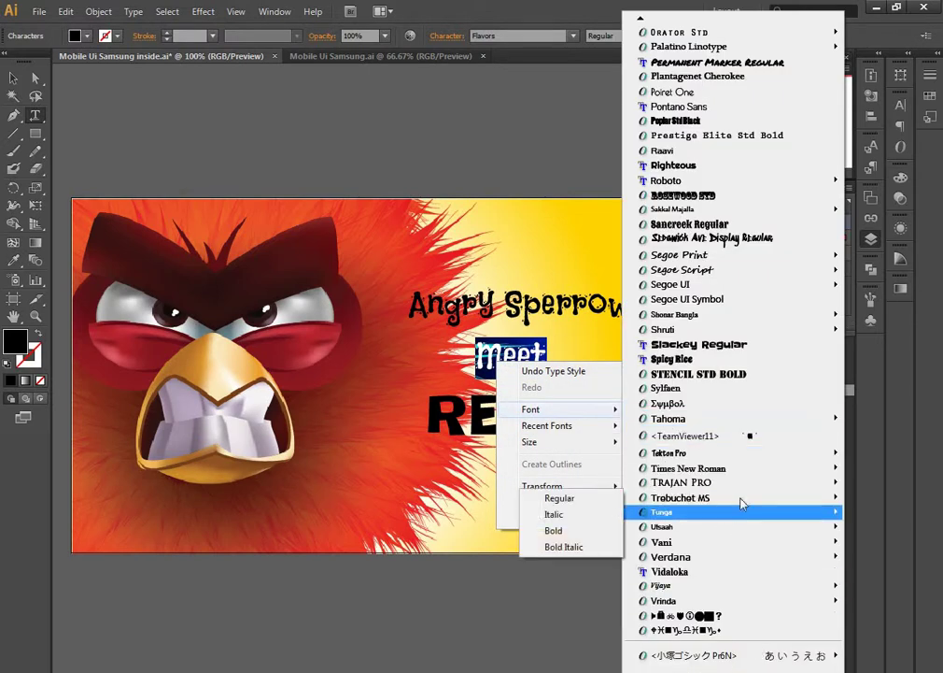
{"action": "left_click", "coordinate": [729, 344]}
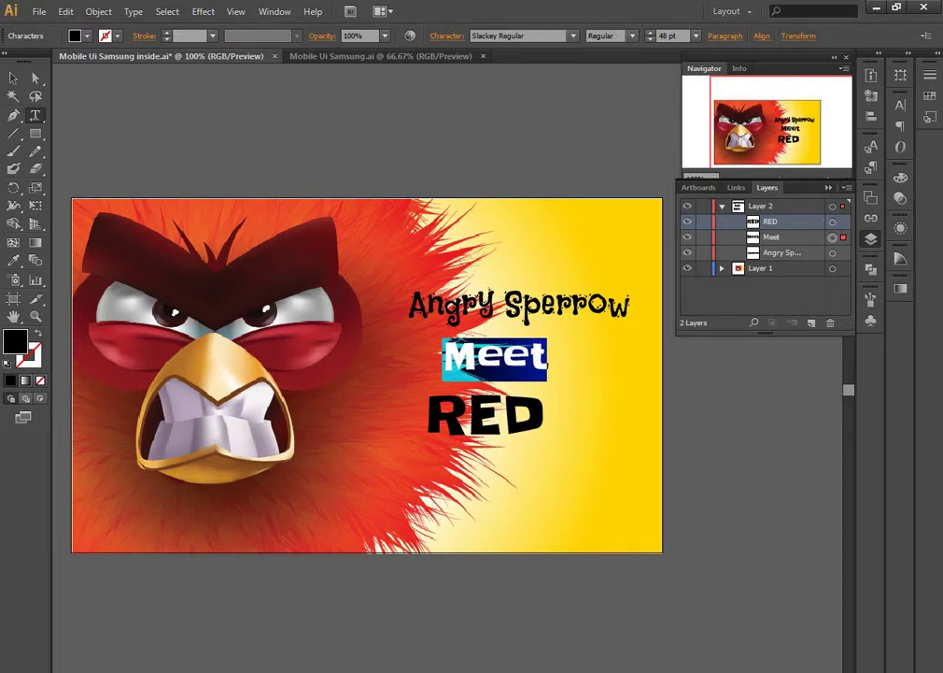
{"action": "left_click", "coordinate": [14, 78]}
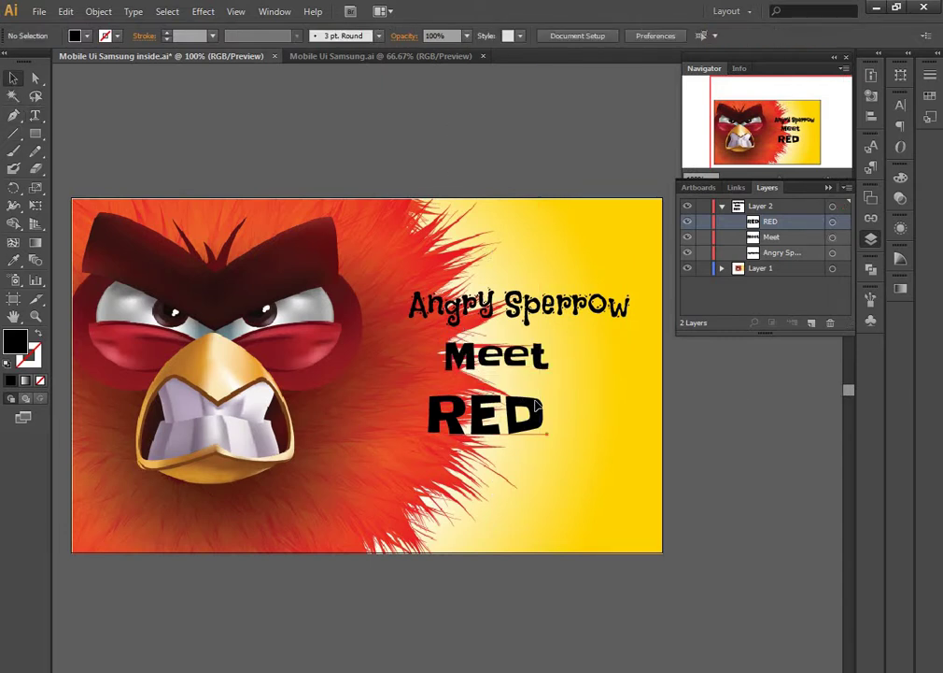
Scale RED up to 145.29 pt, move it beneath Meet, and select all three text lines
{"action": "mouse_move", "coordinate": [534, 426]}
{"action": "left_mouse_down"}
{"action": "mouse_move", "coordinate": [549, 400]}
{"action": "mouse_move", "coordinate": [537, 407]}
{"action": "mouse_move", "coordinate": [608, 454]}
{"action": "left_mouse_up"}
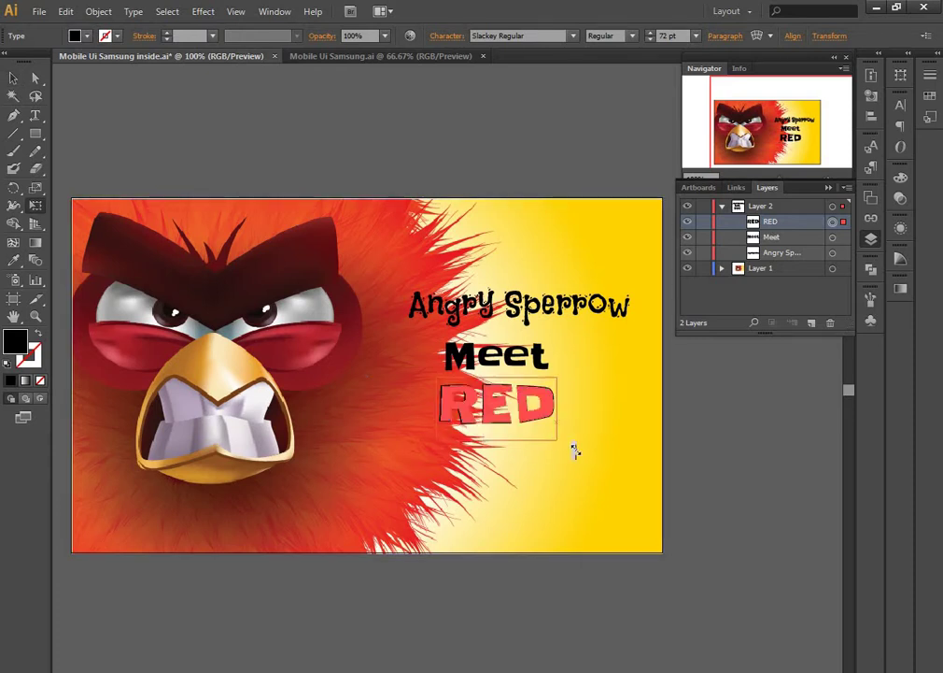
{"action": "mouse_move", "coordinate": [600, 385]}
{"action": "left_mouse_down"}
{"action": "mouse_move", "coordinate": [602, 422]}
{"action": "mouse_move", "coordinate": [590, 422]}
{"action": "left_mouse_up"}
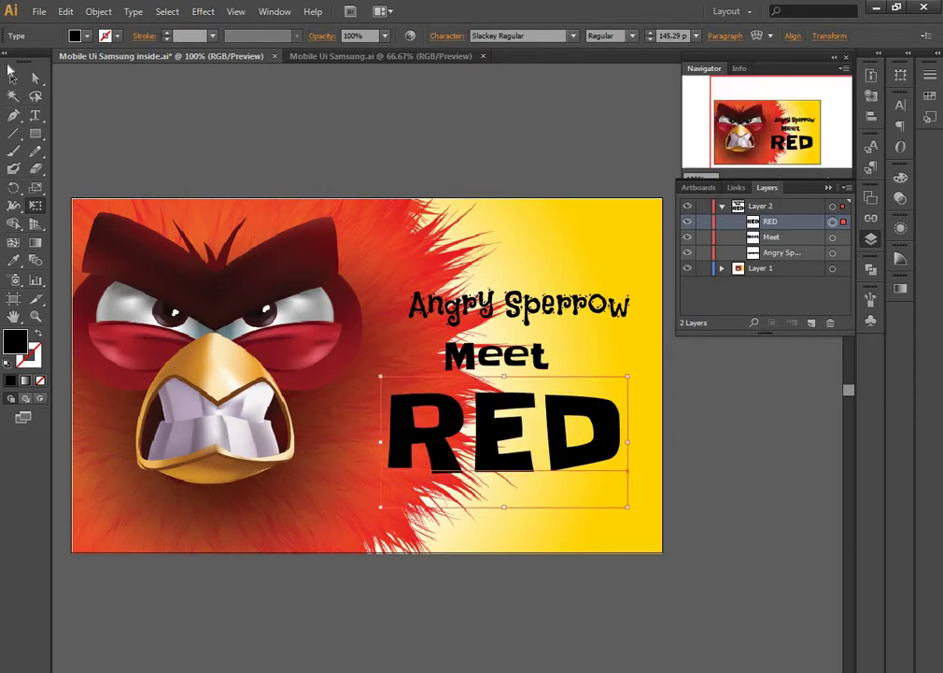
{"action": "left_click", "coordinate": [428, 194]}
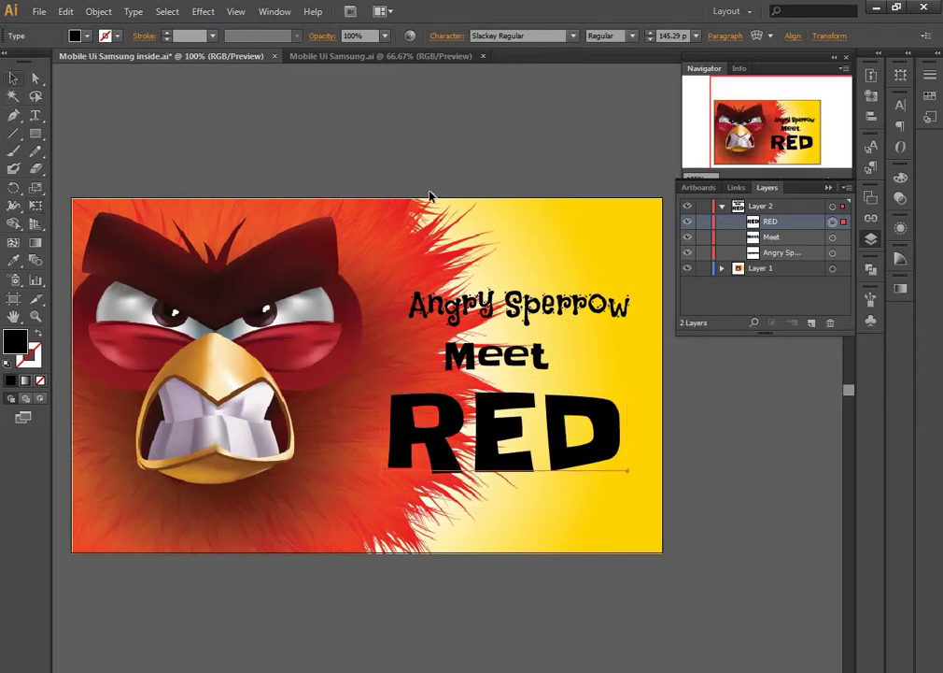
{"action": "left_click", "coordinate": [833, 206]}
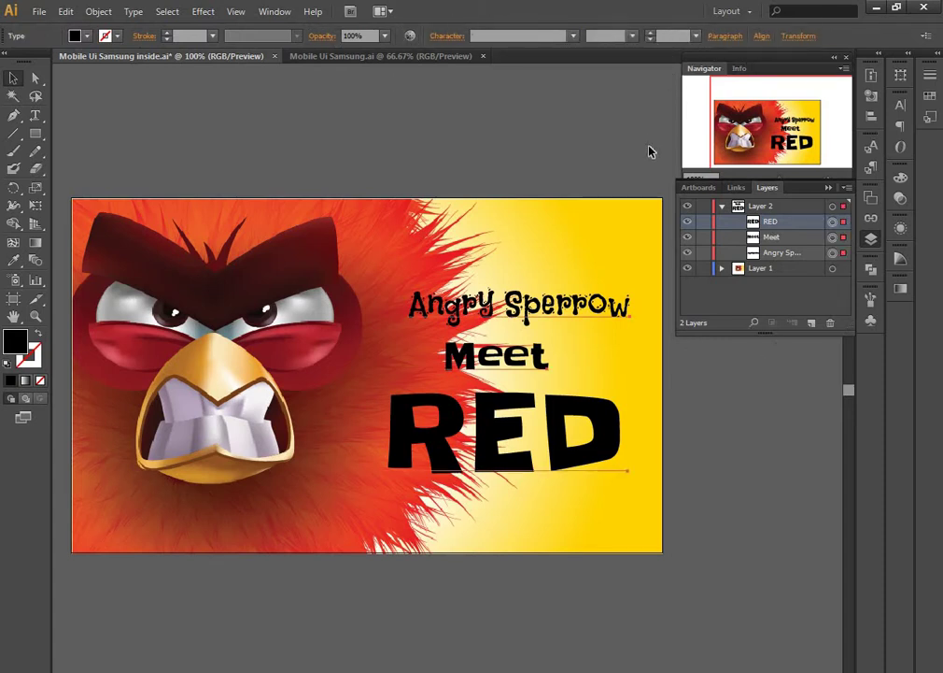
Center-align the Angry Sperrow, Meet and RED stack and move it onto the yellow area
{"action": "left_click", "coordinate": [870, 116]}
{"action": "left_click", "coordinate": [727, 100]}
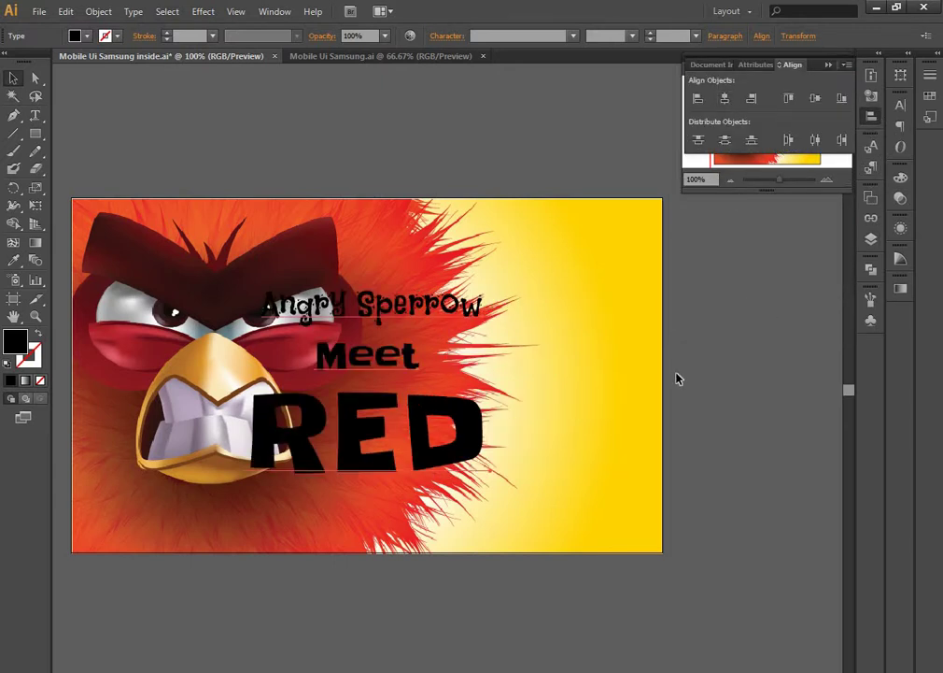
{"action": "mouse_move", "coordinate": [421, 325]}
{"action": "left_mouse_down"}
{"action": "mouse_move", "coordinate": [587, 325]}
{"action": "mouse_move", "coordinate": [563, 324]}
{"action": "left_mouse_up"}
{"action": "left_click_drag", "start_coordinate": [643, 337], "coordinate": [631, 349]}
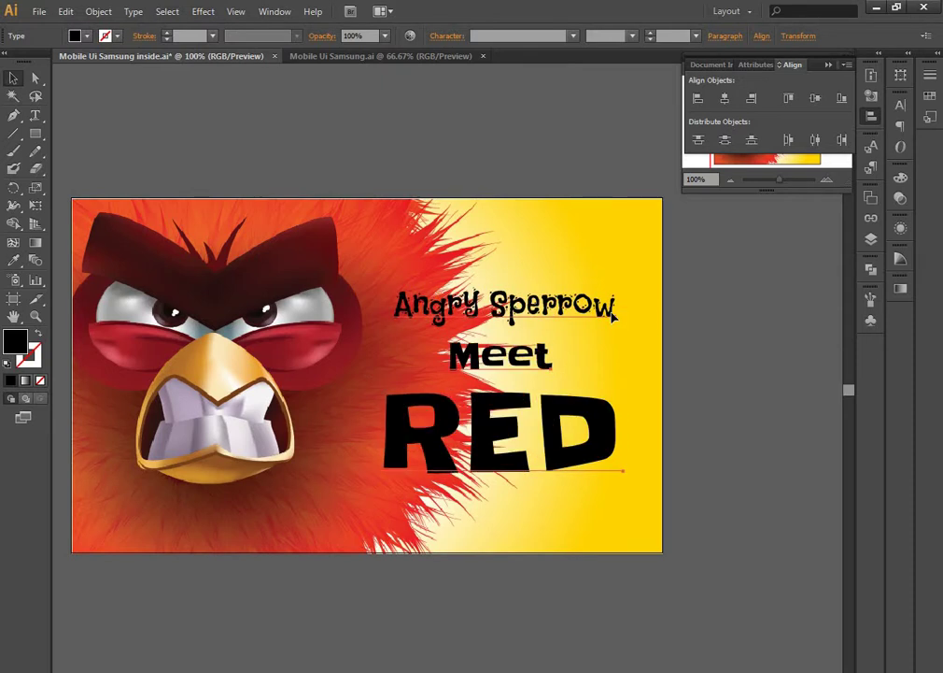
{"action": "left_click", "coordinate": [707, 374]}
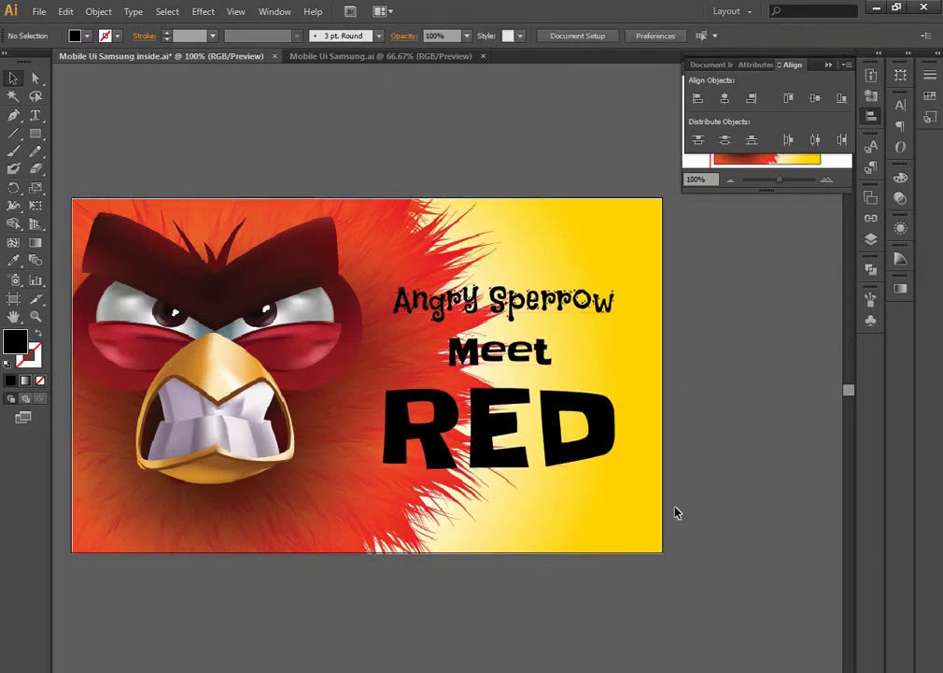
Nudge the Angry Sperrow title slightly down-left and Meet slightly up-left
{"action": "key", "text": "Escape"}
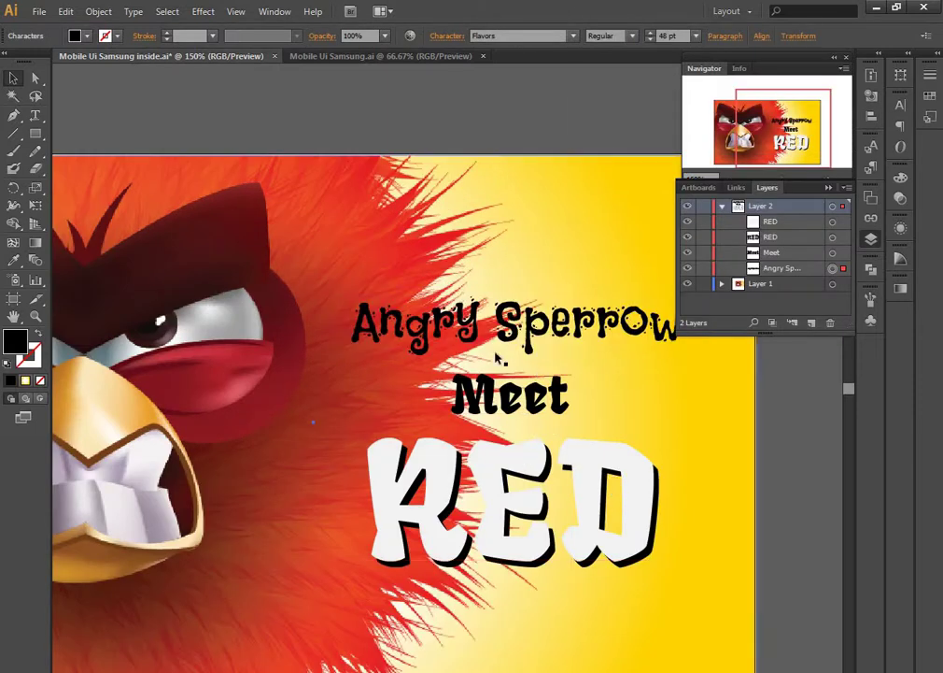
{"action": "left_click_drag", "start_coordinate": [523, 363], "coordinate": [529, 366]}
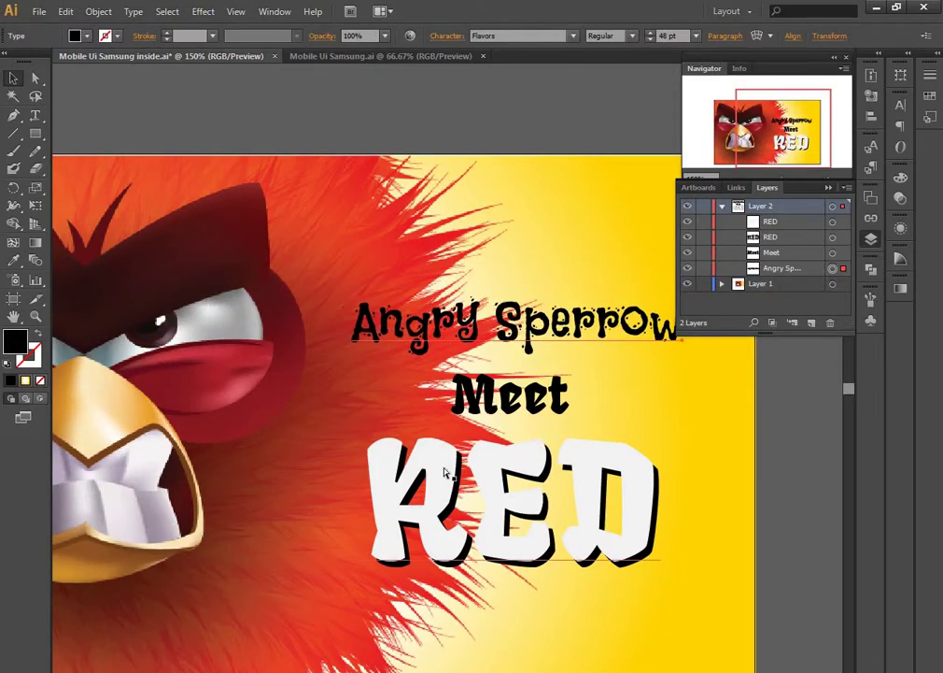
{"action": "key", "text": "ctrl+minus"}
{"action": "key", "text": "ctrl+minus"}
{"action": "key", "text": "ctrl+plus"}
{"action": "key", "text": "ctrl+plus"}
{"action": "left_click_drag", "start_coordinate": [556, 327], "coordinate": [547, 337]}
{"action": "left_click", "coordinate": [562, 418]}
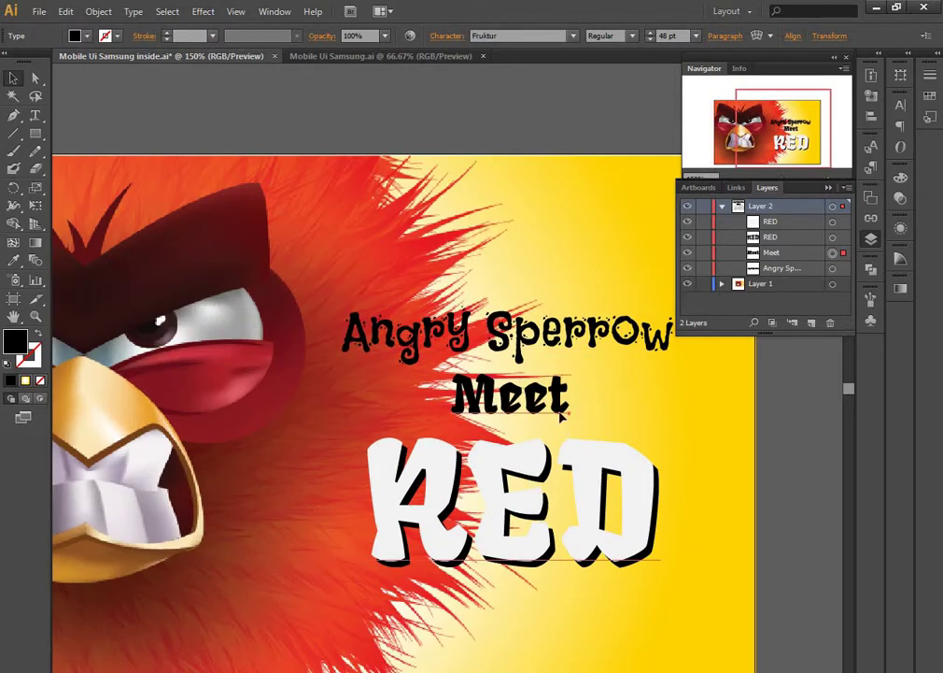
{"action": "left_click_drag", "start_coordinate": [561, 415], "coordinate": [555, 407]}
Try a red fill on Meet, then undo it to keep Meet black
{"action": "left_click", "coordinate": [441, 320]}
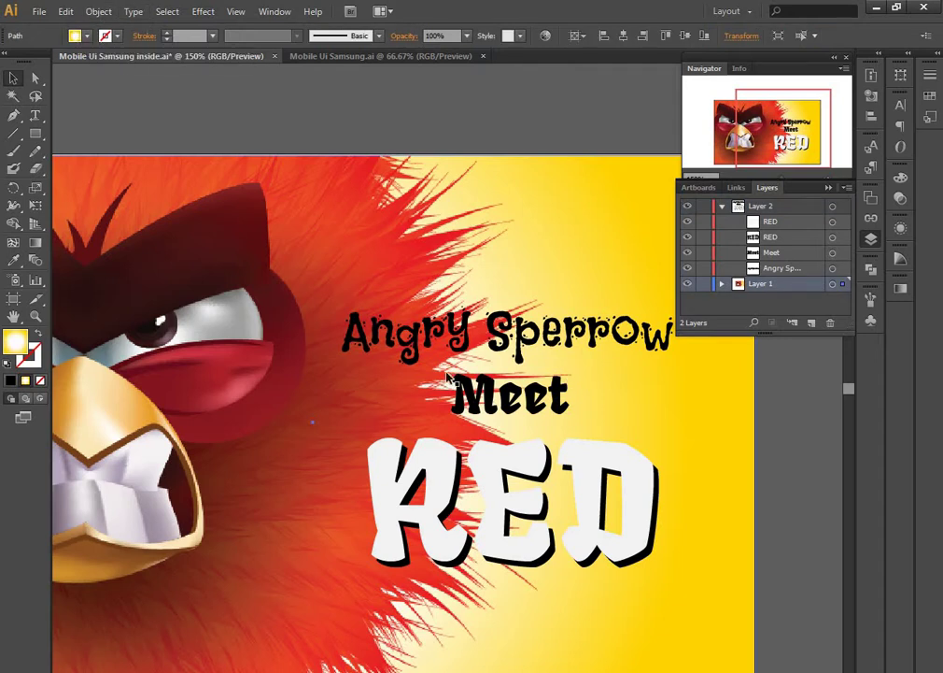
{"action": "left_click", "coordinate": [512, 396]}
{"action": "left_click", "coordinate": [87, 35]}
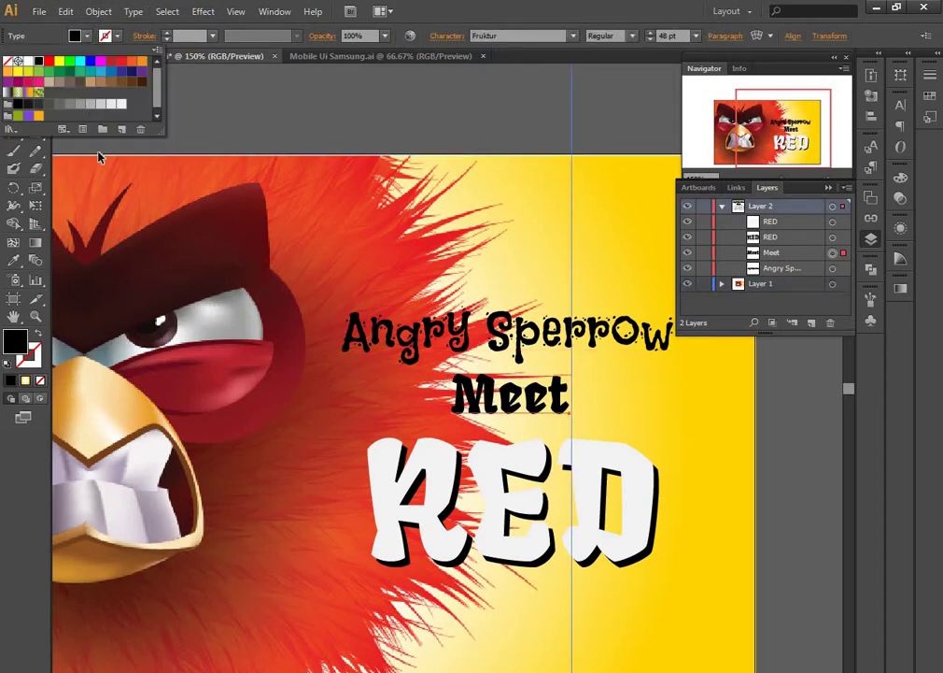
{"action": "left_click", "coordinate": [120, 61]}
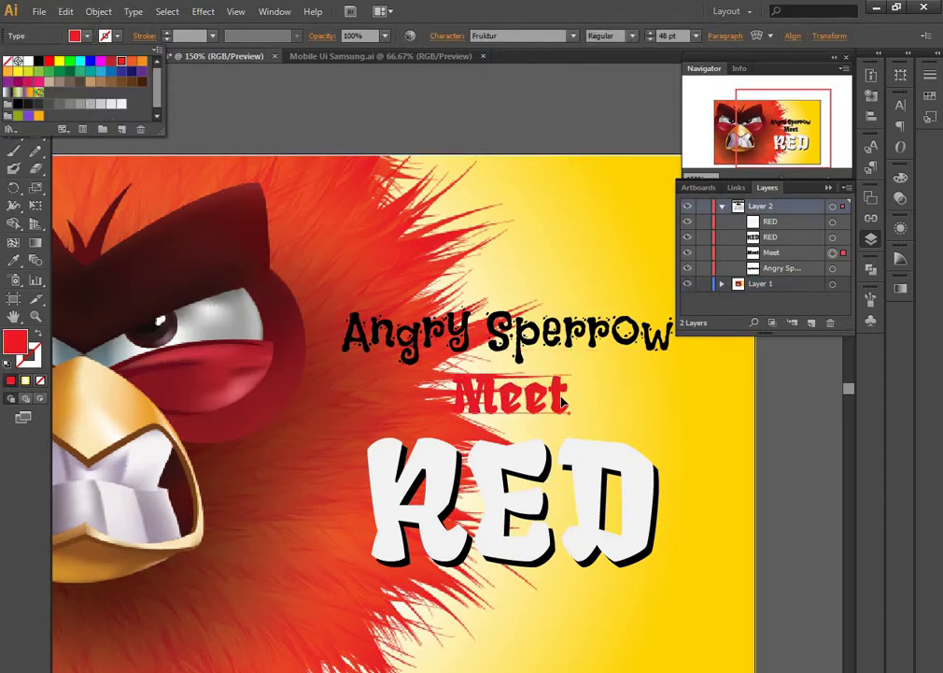
{"action": "key", "text": "Escape"}
{"action": "left_click_drag", "start_coordinate": [559, 398], "coordinate": [699, 397]}
{"action": "key", "text": "ctrl+z"}
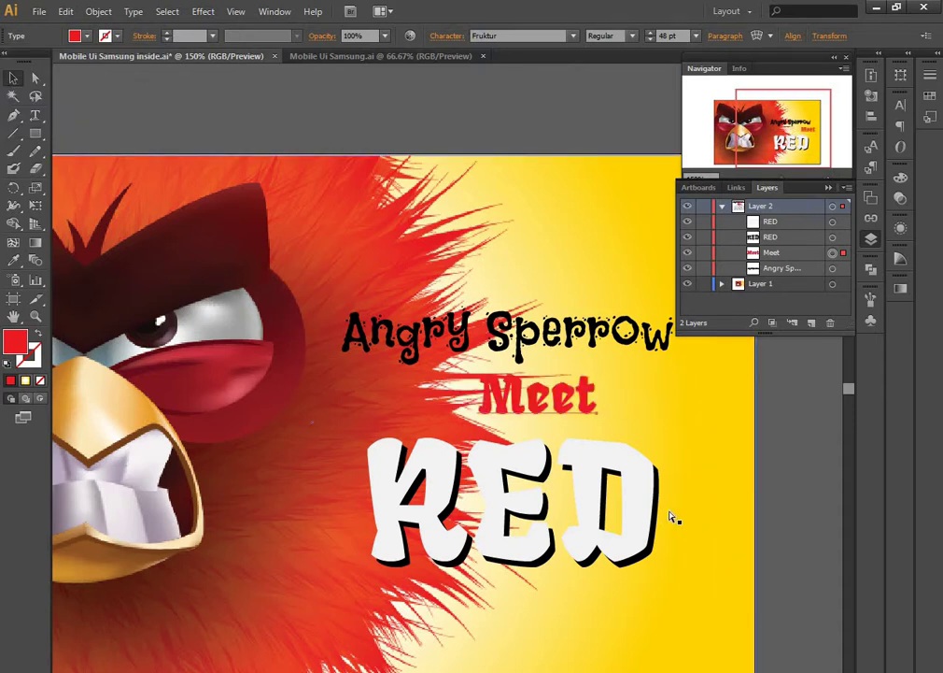
{"action": "key", "text": "ctrl+z"}
{"action": "key", "text": "ctrl+z"}
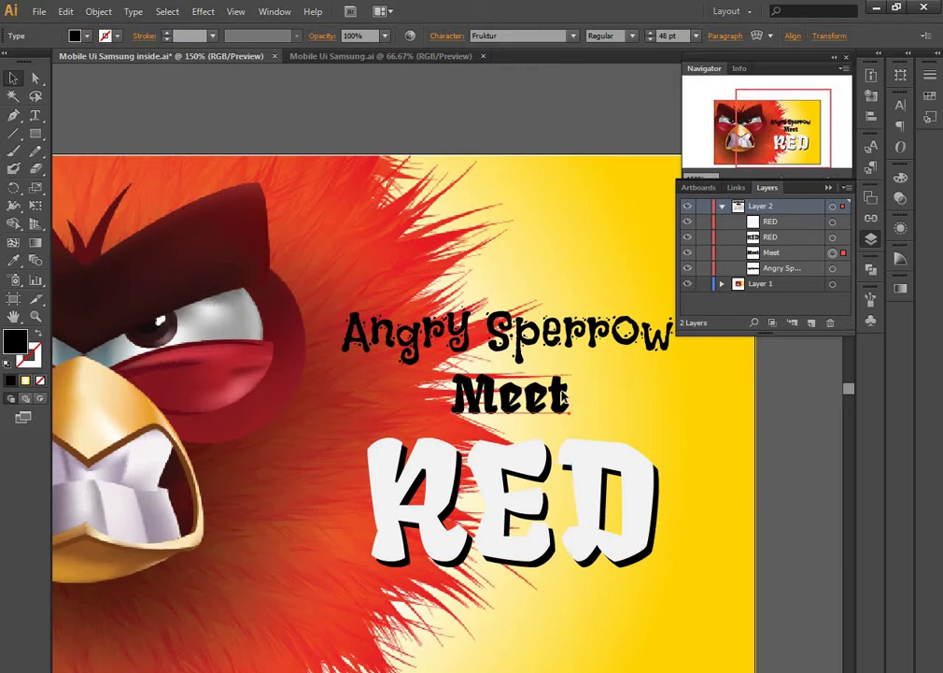
{"action": "left_click_drag", "start_coordinate": [565, 397], "coordinate": [572, 405]}
{"action": "key", "text": "ctrl+z"}
{"action": "left_click", "coordinate": [501, 501]}
{"action": "key", "text": "ctrl+minus"}
{"action": "key", "text": "ctrl+minus"}
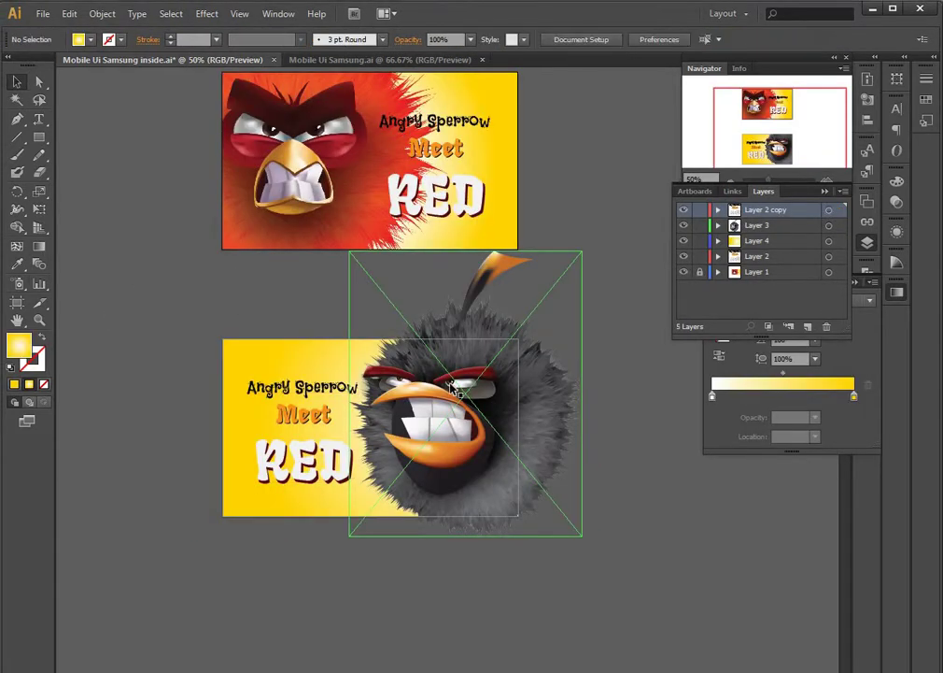
Draw a trial rectangle over the lower artboard, then undo it
{"action": "left_click", "coordinate": [512, 339]}
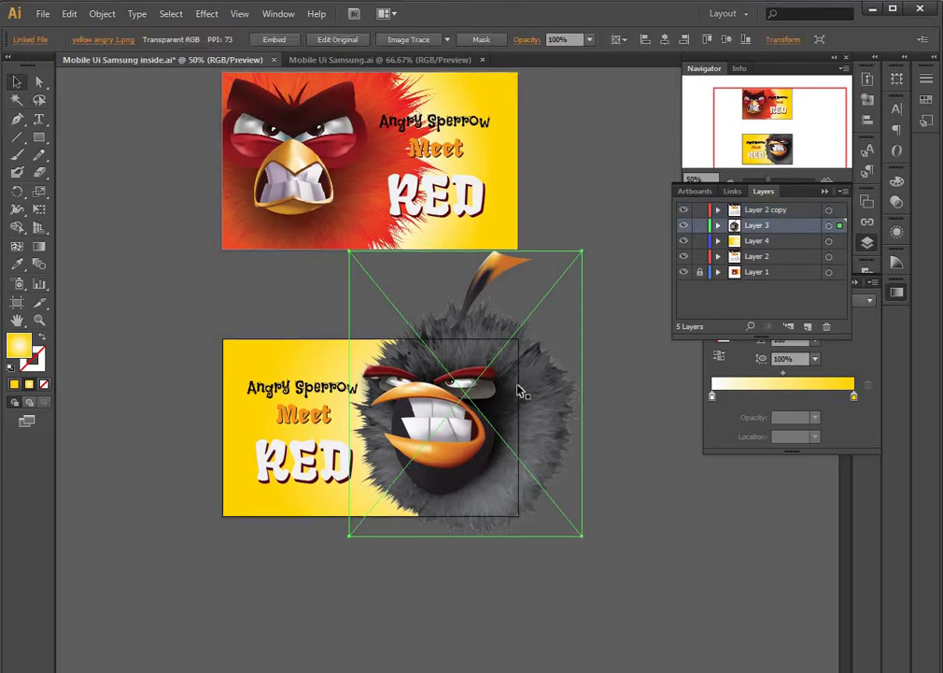
{"action": "left_click", "coordinate": [598, 355]}
{"action": "left_click", "coordinate": [39, 137]}
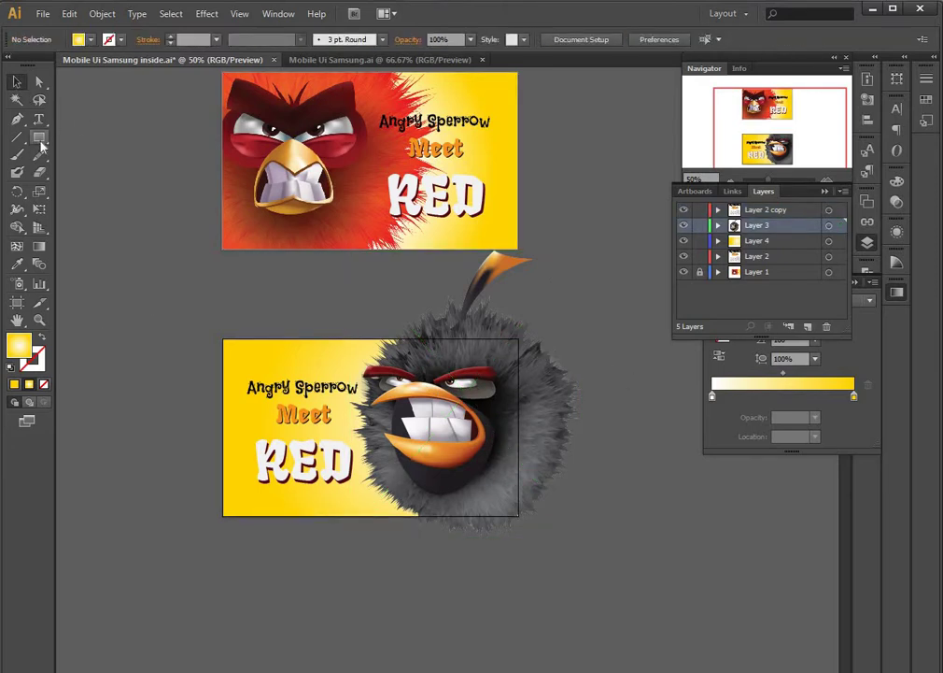
{"action": "mouse_move", "coordinate": [223, 340]}
{"action": "left_mouse_down"}
{"action": "mouse_move", "coordinate": [251, 367]}
{"action": "mouse_move", "coordinate": [520, 515]}
{"action": "left_mouse_up"}
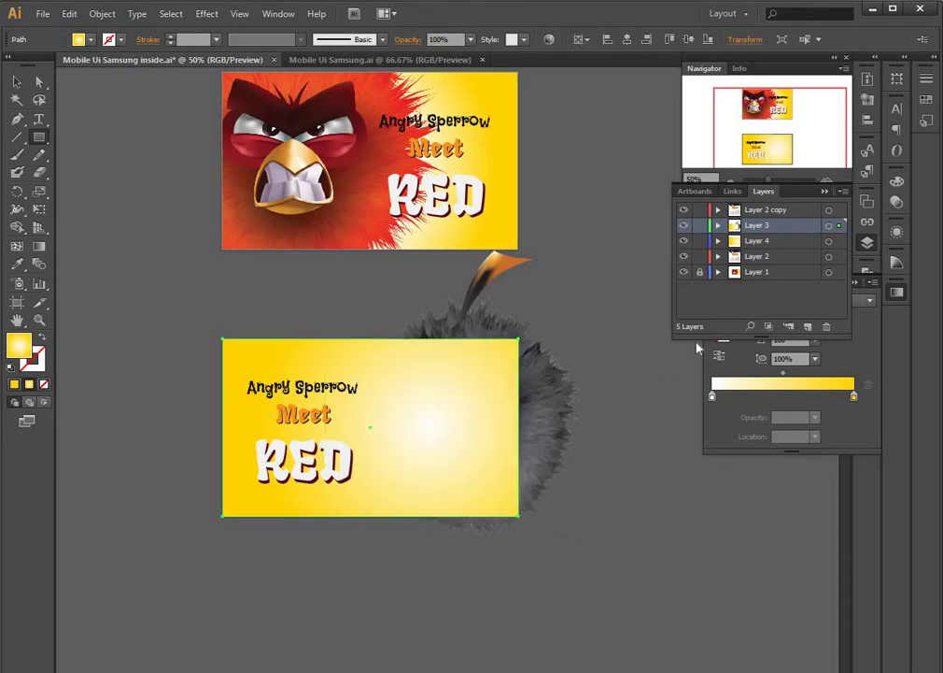
{"action": "key", "text": "ctrl+z"}
{"action": "key", "text": "v"}
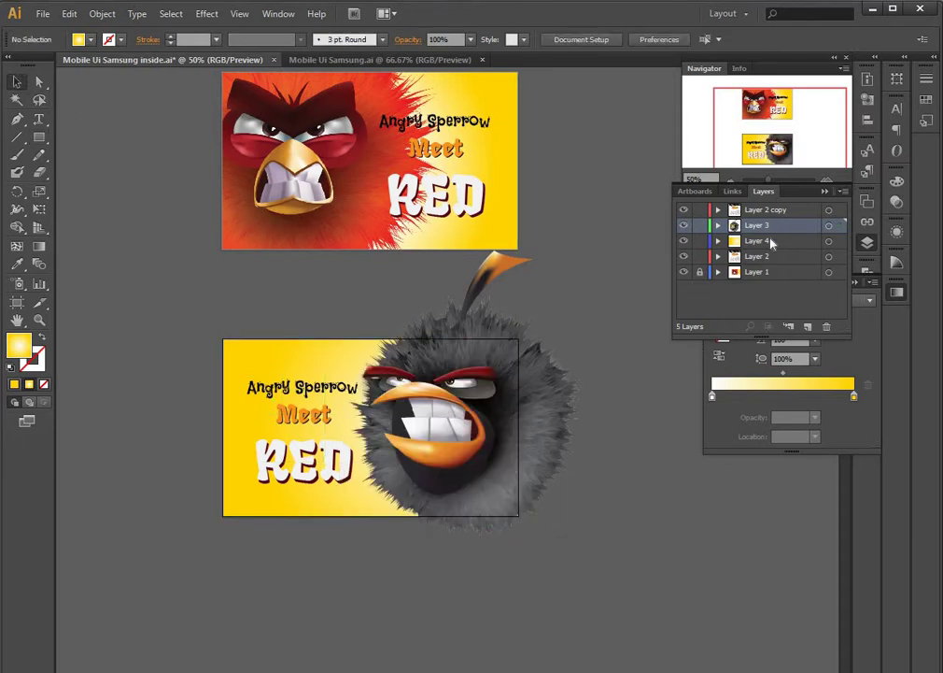
Clip the black bird image to a rectangle covering the second 800 × 480 px banner
{"action": "left_click", "coordinate": [718, 225]}
{"action": "left_click", "coordinate": [776, 240]}
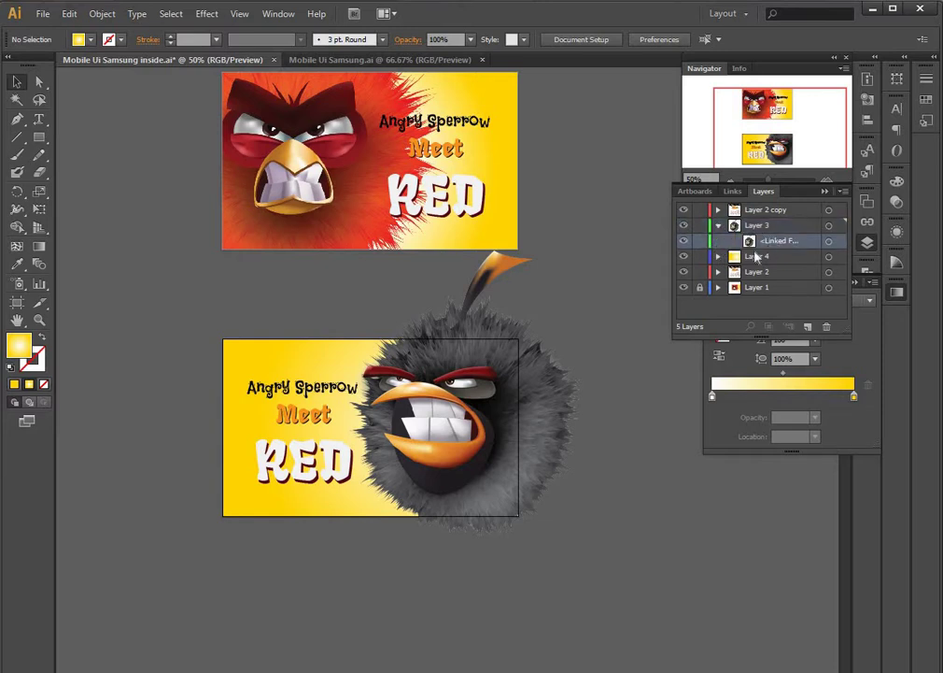
{"action": "left_click", "coordinate": [39, 138]}
{"action": "left_click_drag", "start_coordinate": [223, 338], "coordinate": [518, 514]}
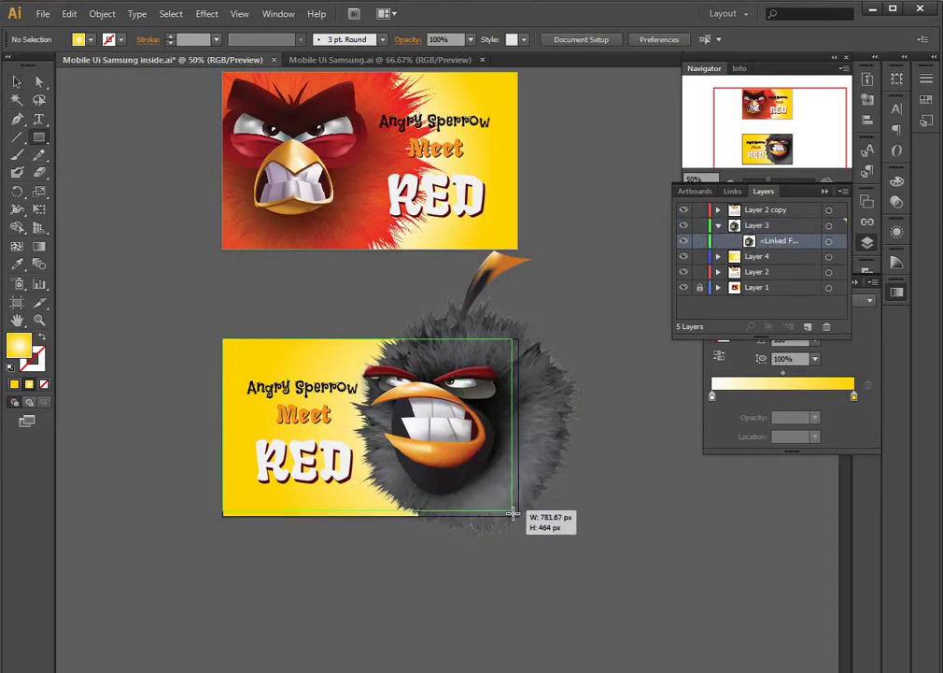
{"action": "left_click", "coordinate": [17, 81]}
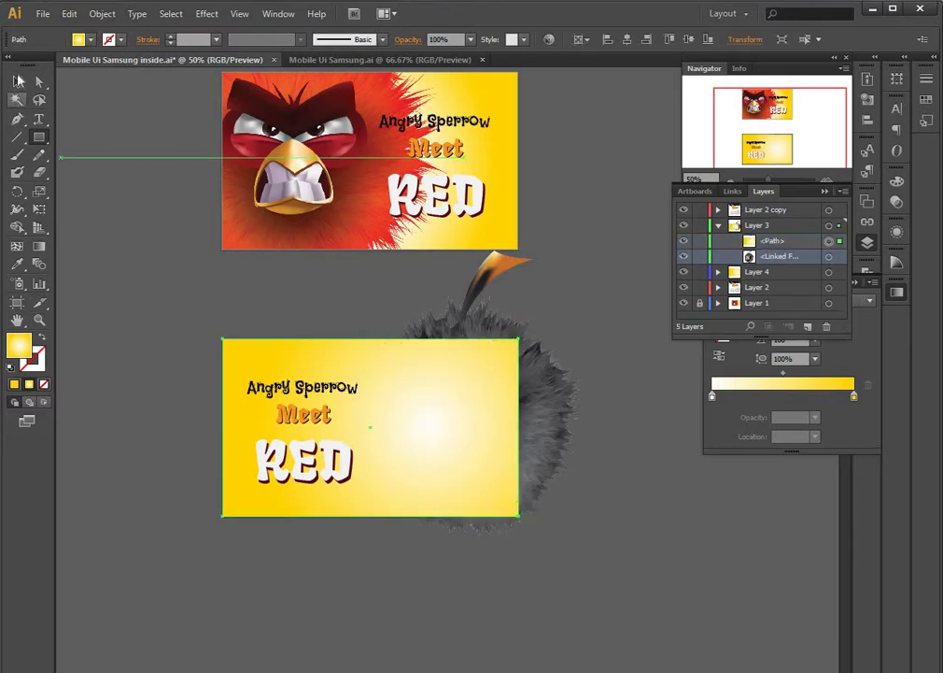
{"action": "left_click", "coordinate": [557, 408]}
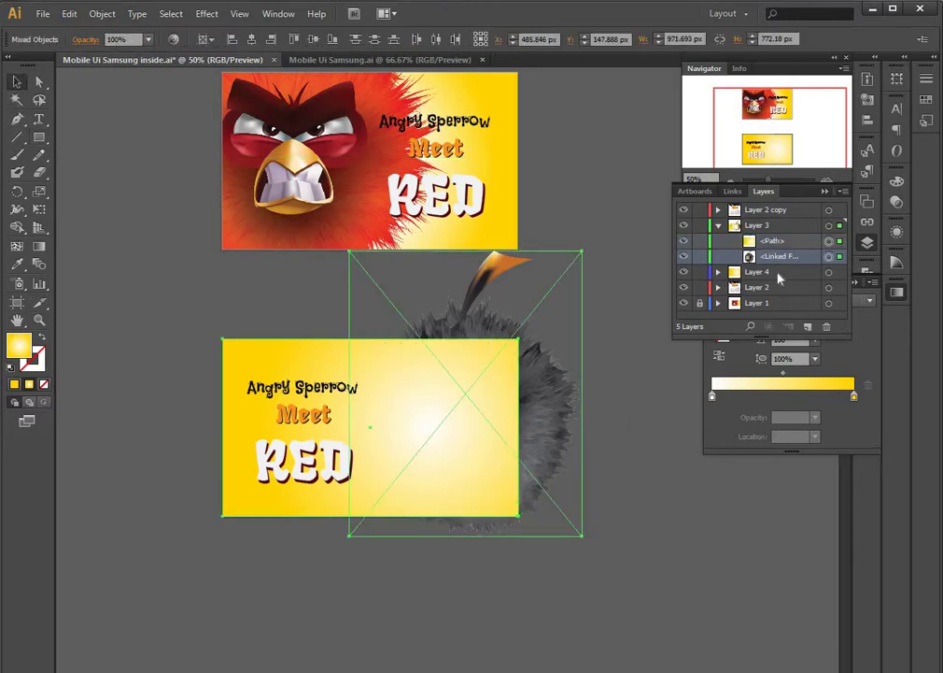
{"action": "right_click", "coordinate": [486, 384]}
{"action": "left_click", "coordinate": [547, 466]}
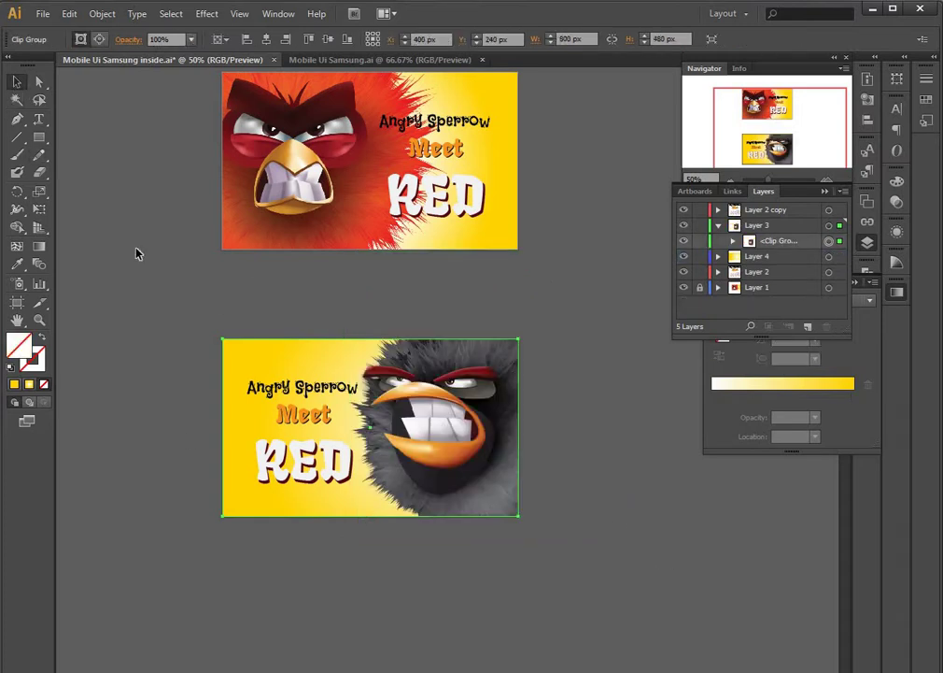
{"action": "left_click", "coordinate": [201, 308]}
{"action": "key", "text": "ctrl+plus"}
{"action": "key", "text": "ctrl+plus"}
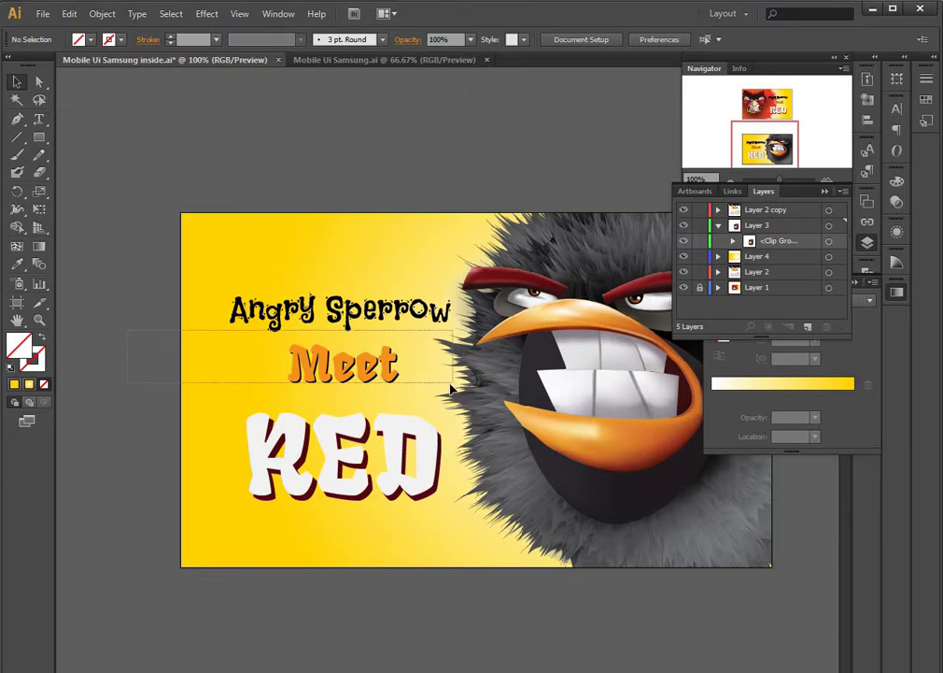
Lock Layer 3 (bird image) and Layer 4 (yellow background), then select the Meet and RED text
{"action": "left_click_drag", "start_coordinate": [166, 345], "coordinate": [400, 392]}
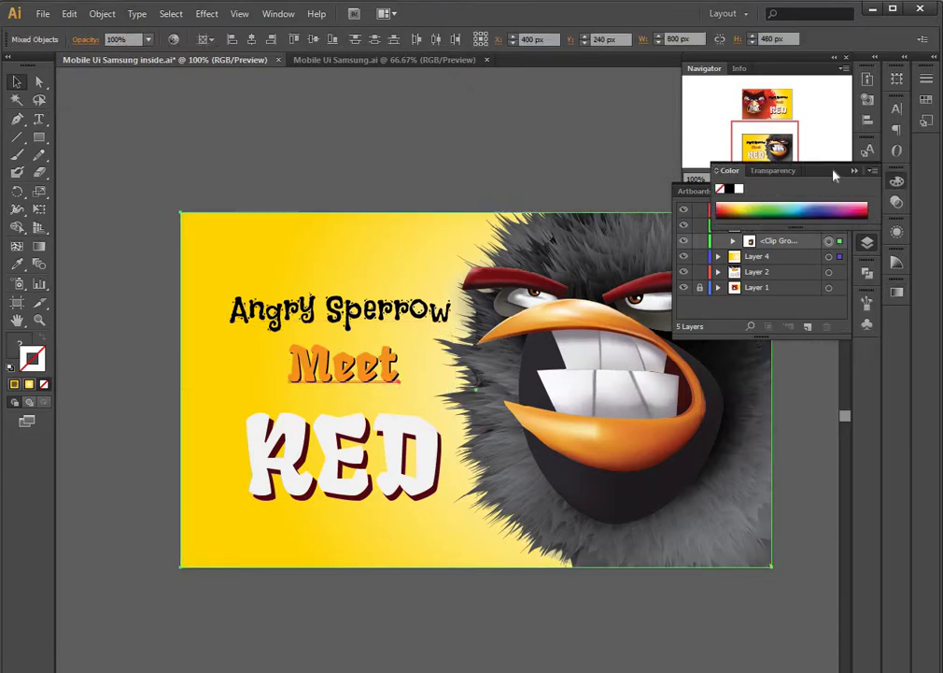
{"action": "left_click", "coordinate": [692, 245]}
{"action": "left_click", "coordinate": [699, 225]}
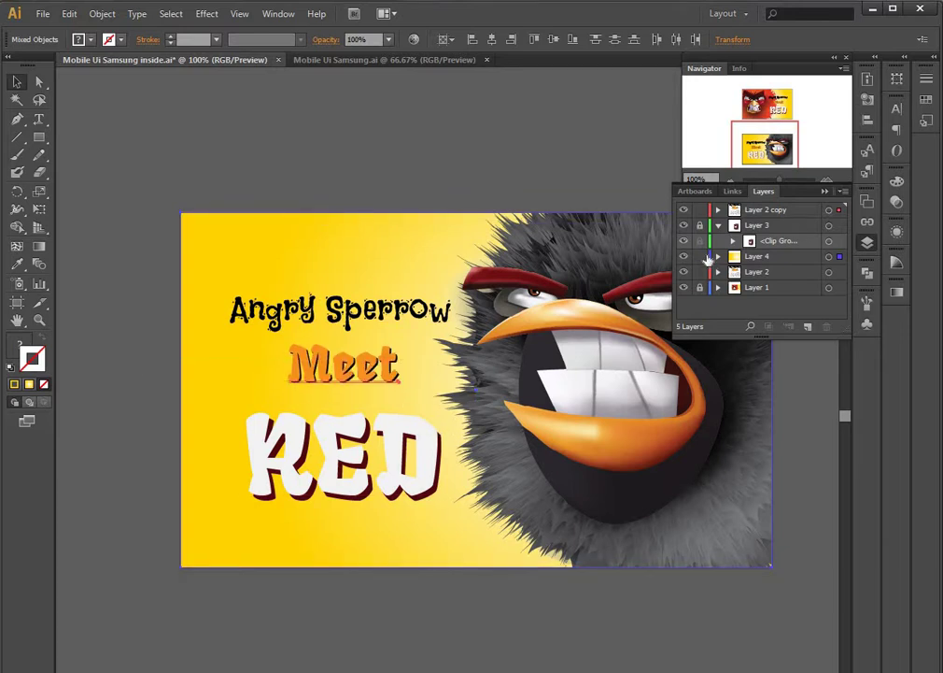
{"action": "left_click", "coordinate": [702, 256]}
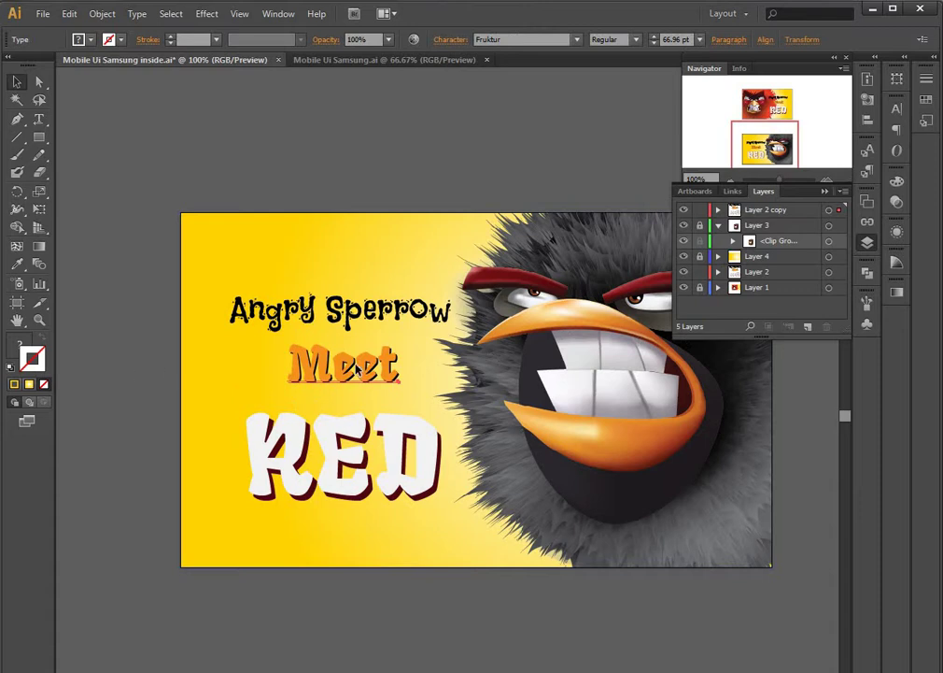
{"action": "key", "text": "ctrl+z"}
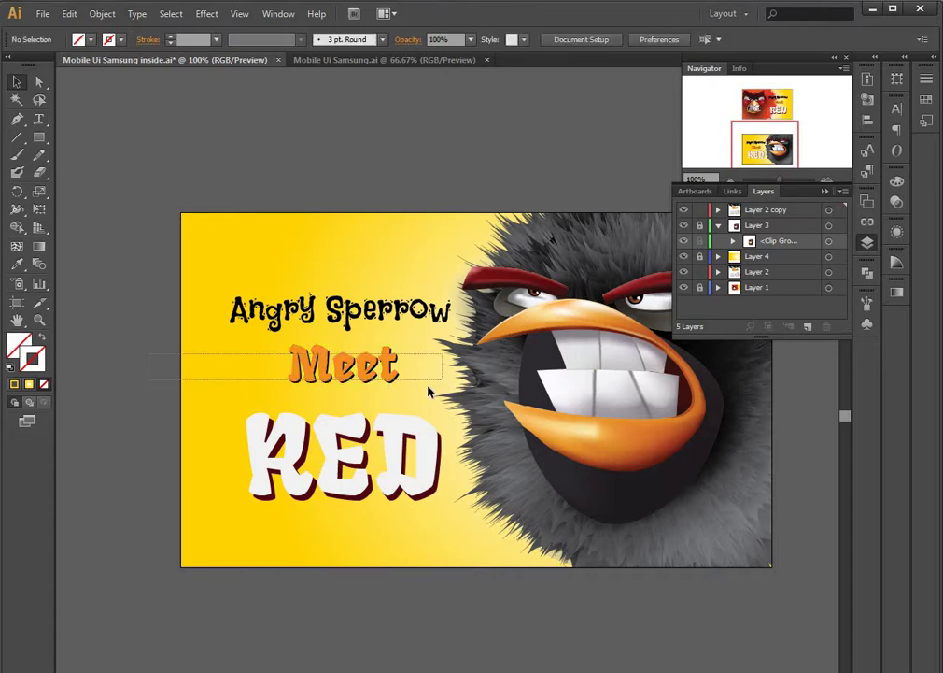
{"action": "left_click_drag", "start_coordinate": [146, 358], "coordinate": [384, 401]}
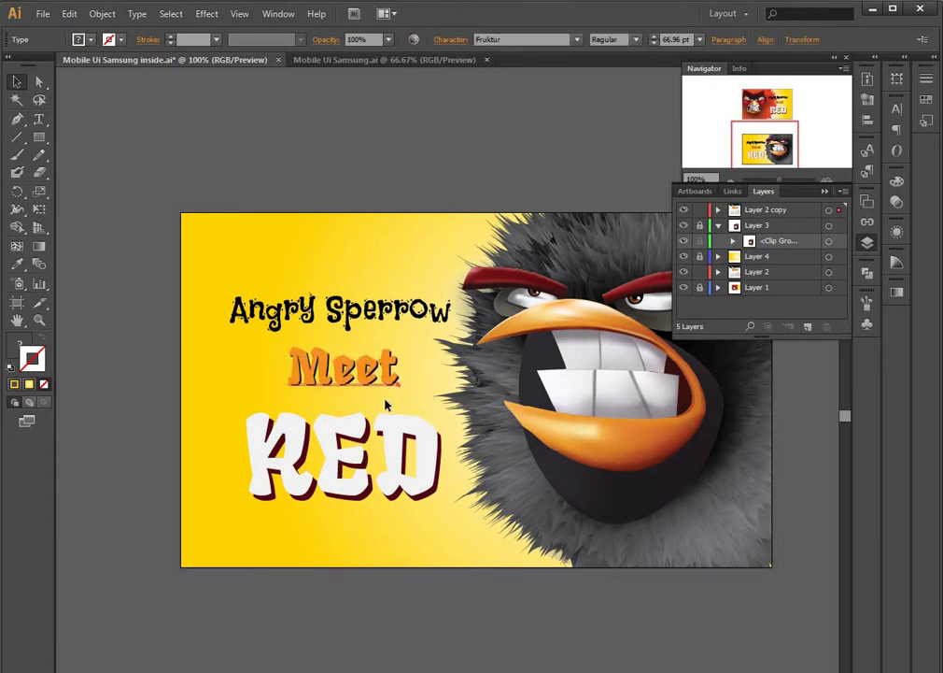
{"action": "left_click", "coordinate": [321, 99]}
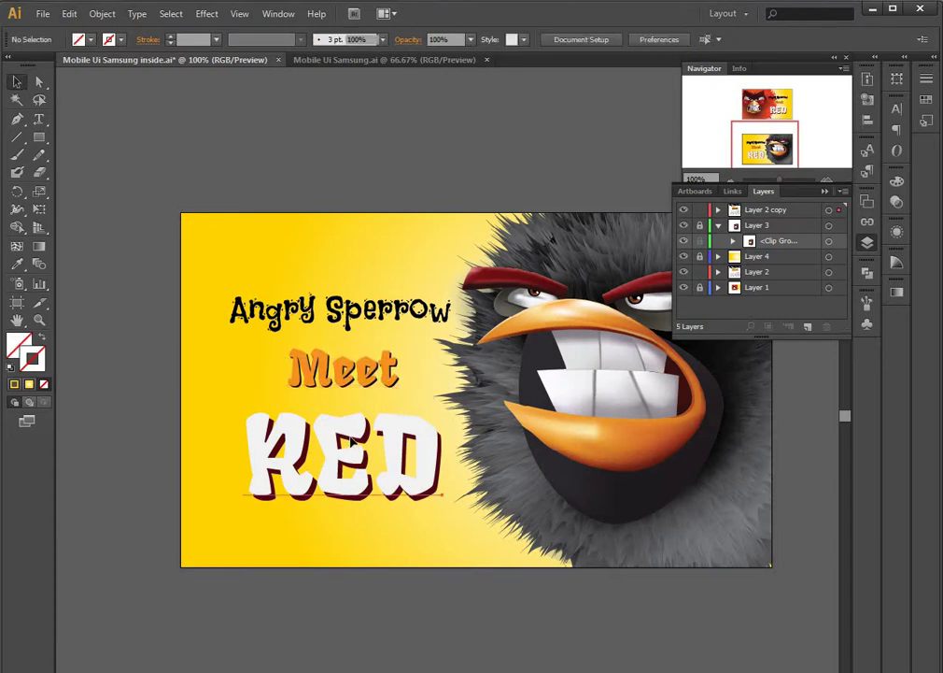
Replace the second banner's headline text RED with BLACK
{"action": "left_click", "coordinate": [362, 403]}
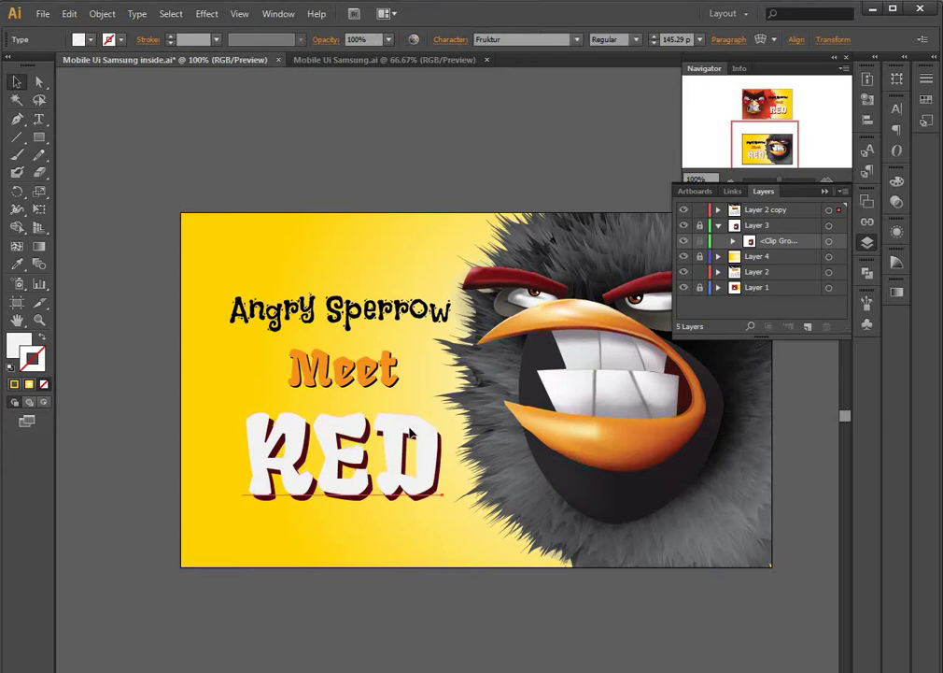
{"action": "double_click", "coordinate": [411, 435]}
{"action": "key", "text": "ctrl+a"}
{"action": "type", "text": "B"}
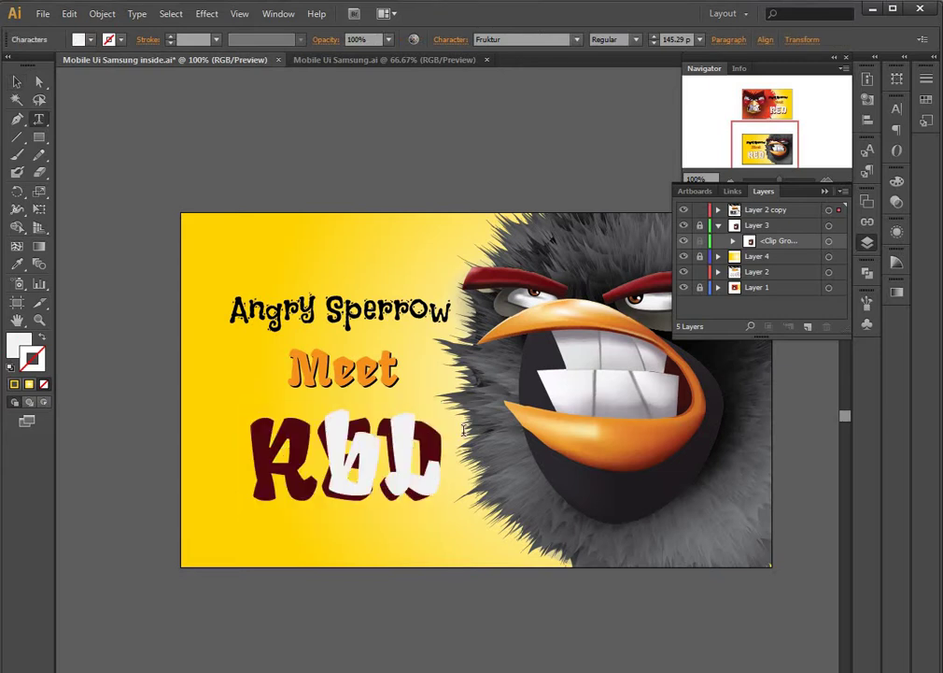
{"action": "type", "text": "LACK"}
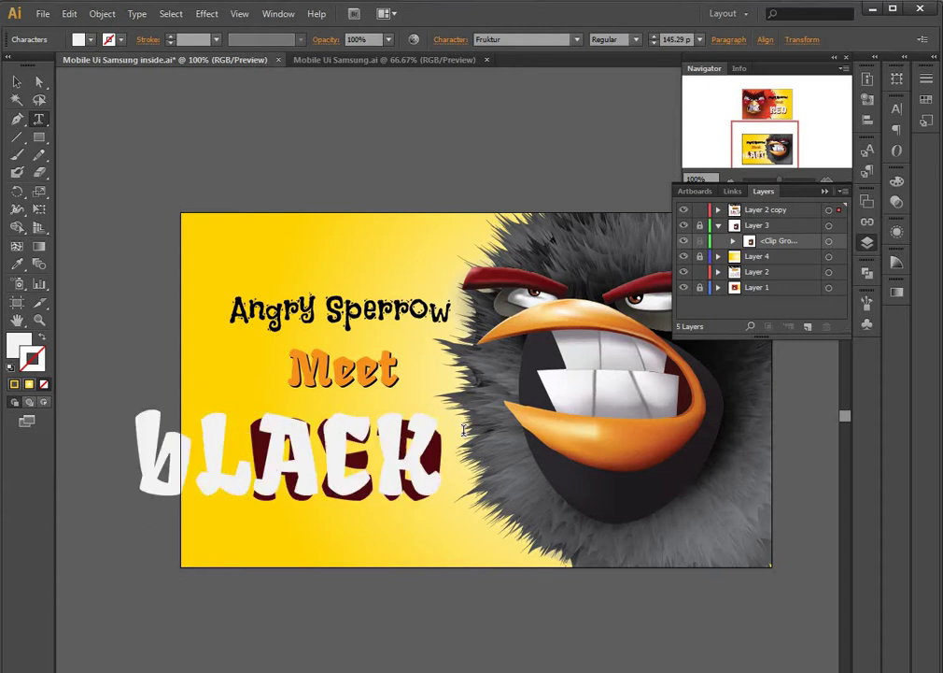
{"action": "double_click", "coordinate": [417, 464]}
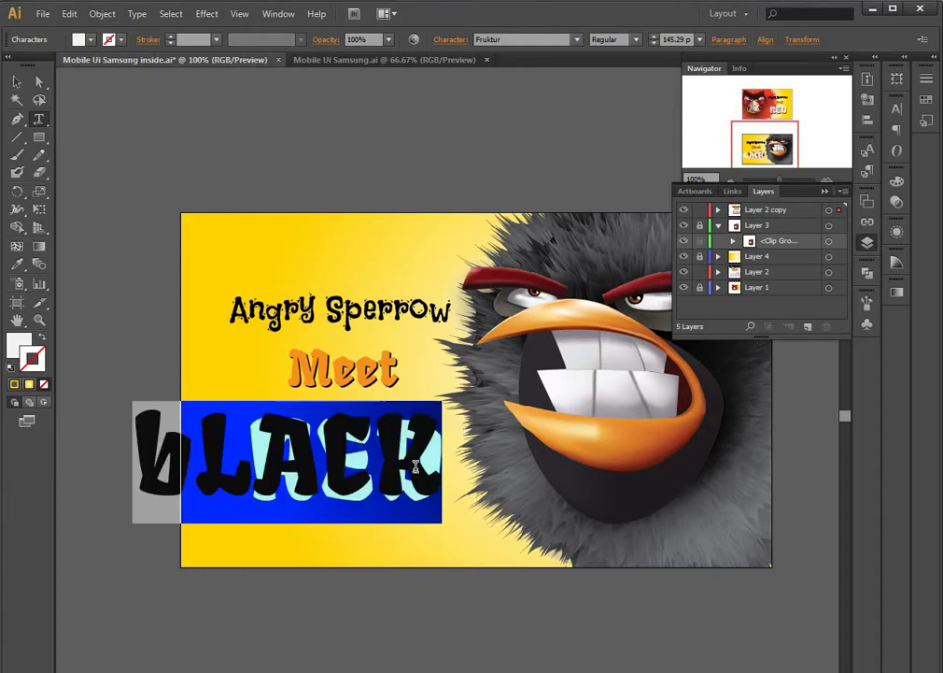
{"action": "type", "text": "RED"}
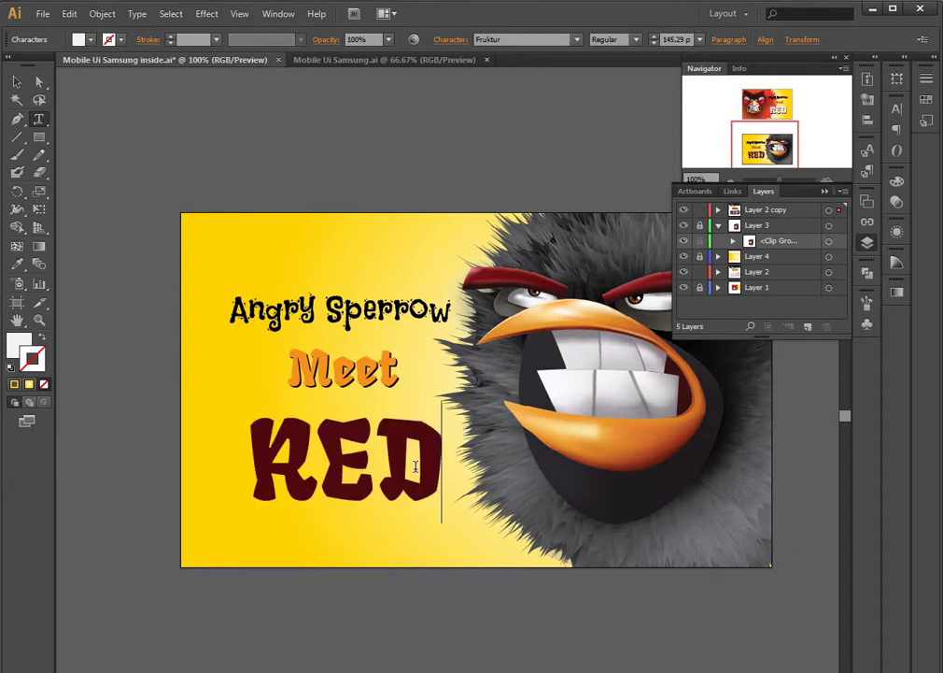
{"action": "key", "text": "shift+Left"}
{"action": "key", "text": "Right"}
{"action": "key", "text": "shift+Left"}
{"action": "key", "text": "Right"}
{"action": "key", "text": "ctrl+z"}
{"action": "type", "text": "CK"}
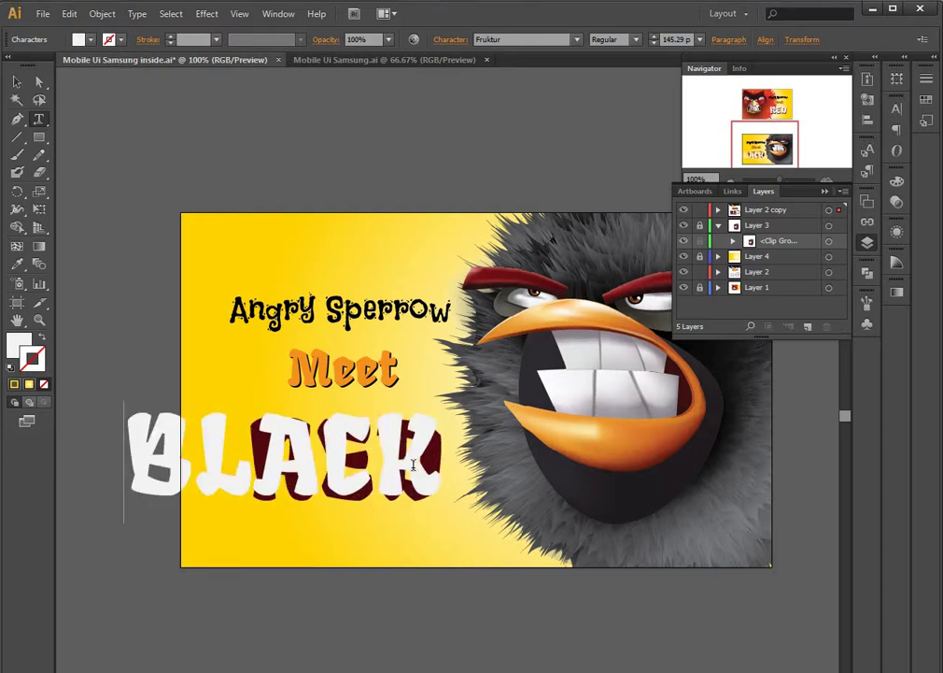
Try moving BLACK right and undo, then select the BLACK sublayer in Layer 2 copy
{"action": "left_click", "coordinate": [18, 82]}
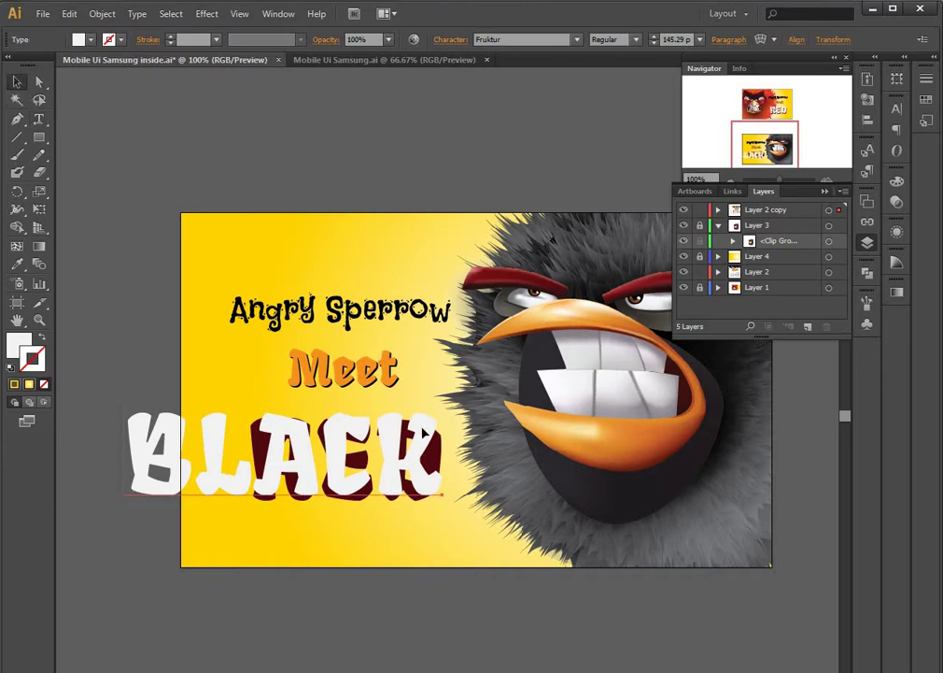
{"action": "left_click_drag", "start_coordinate": [425, 435], "coordinate": [500, 434]}
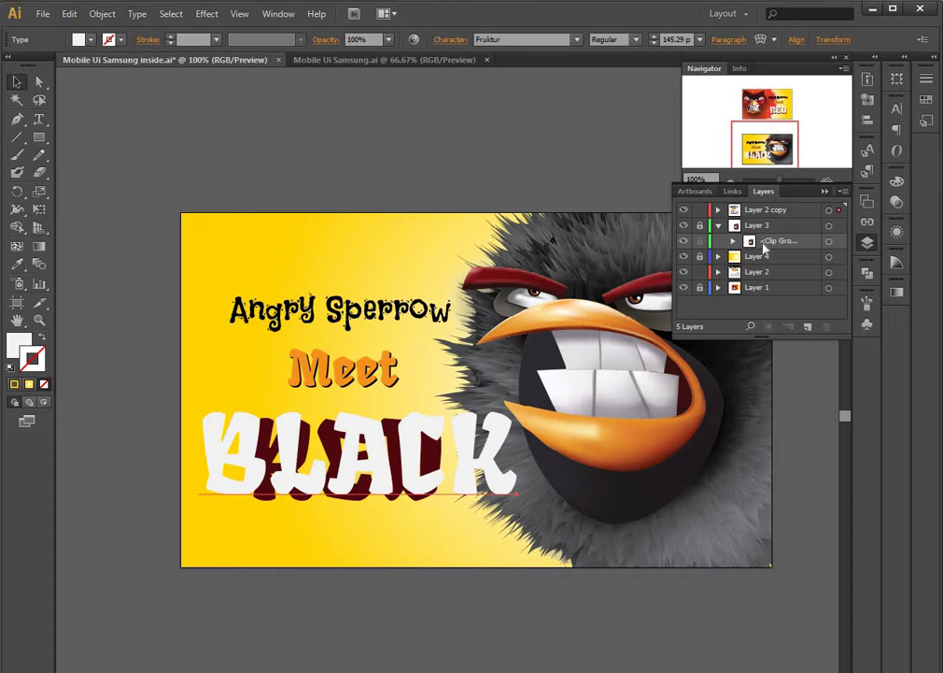
{"action": "key", "text": "ctrl+z"}
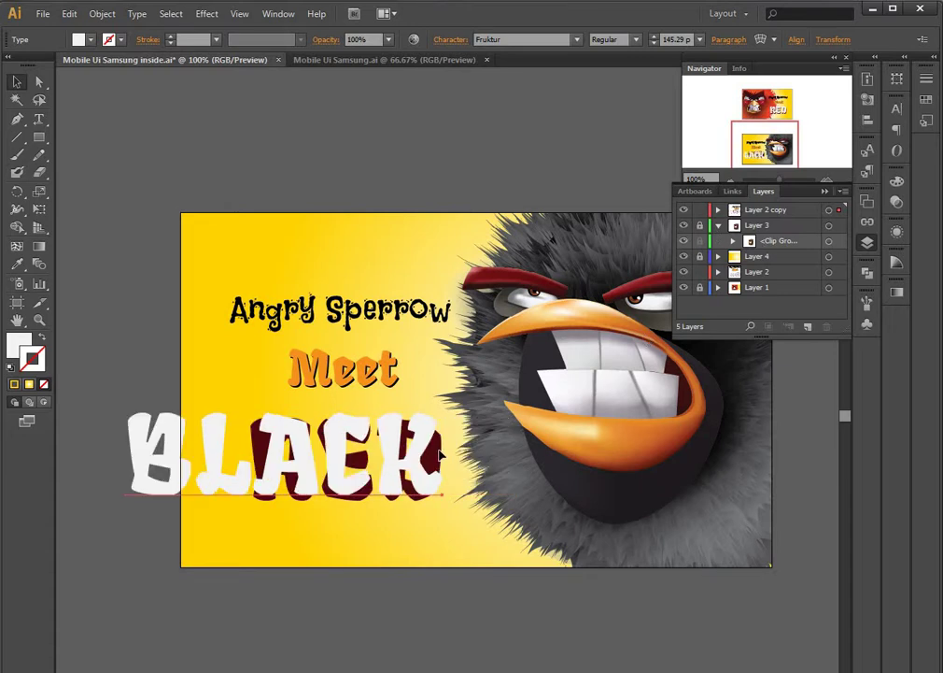
{"action": "left_click", "coordinate": [717, 210]}
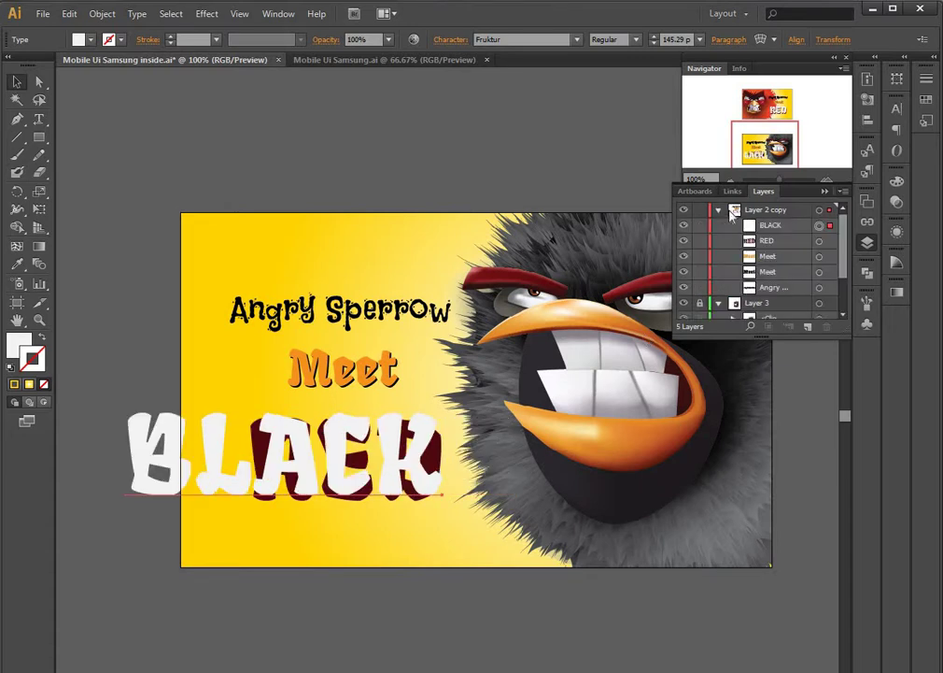
{"action": "scroll", "coordinate": [783, 262], "scroll_direction": "down", "scroll_amount": 2}
{"action": "left_click", "coordinate": [784, 256]}
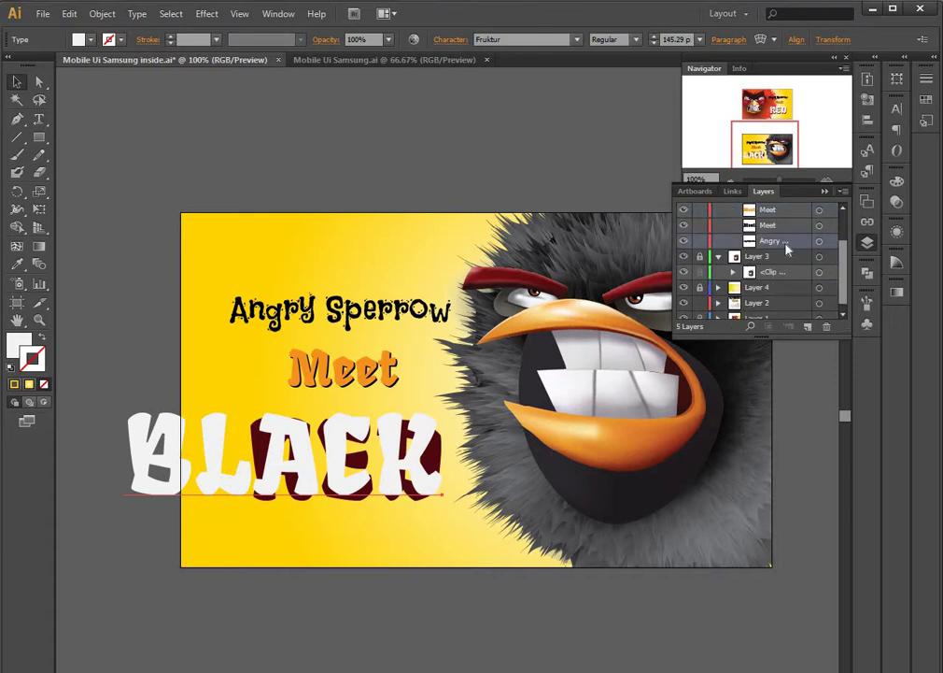
{"action": "scroll", "coordinate": [785, 252], "scroll_direction": "up", "scroll_amount": 2}
{"action": "left_click", "coordinate": [784, 230]}
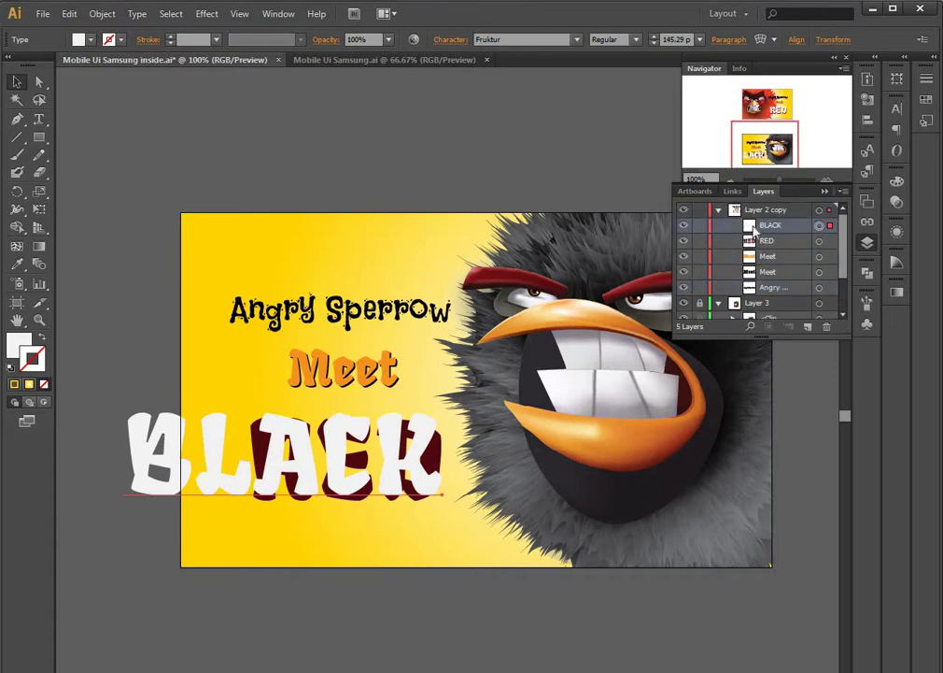
Target the RED sublayer's artwork and highlight the white BLACK word with the Type tool
{"action": "double_click", "coordinate": [748, 245]}
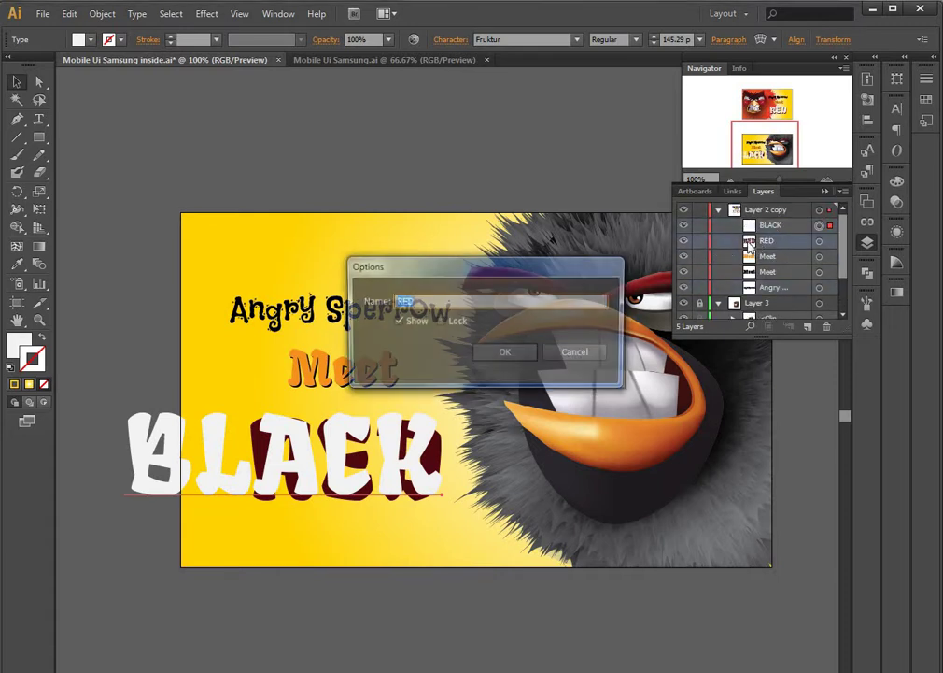
{"action": "key", "text": "Return"}
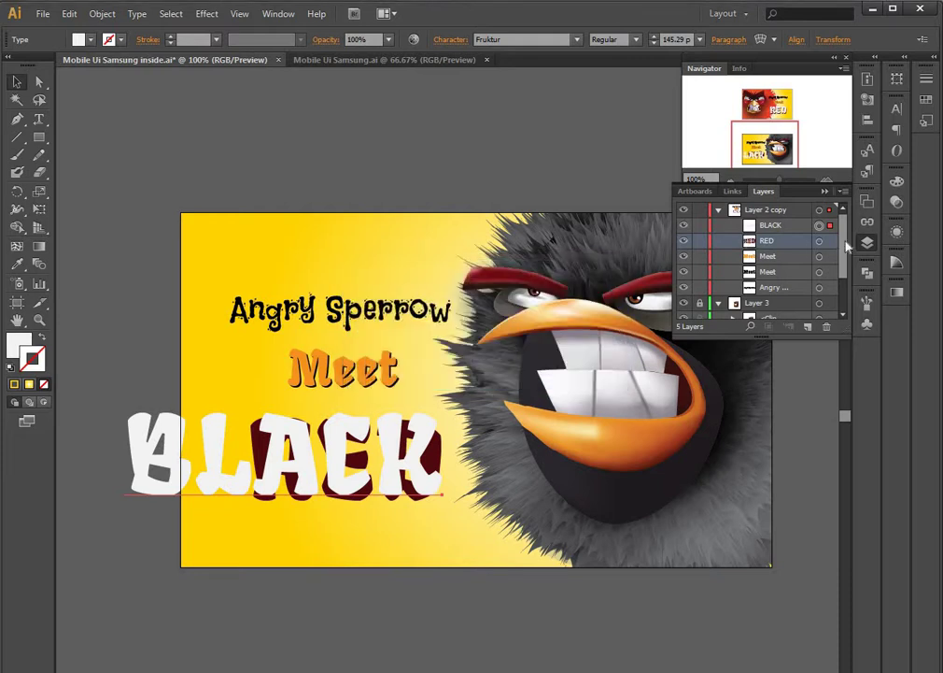
{"action": "left_click", "coordinate": [819, 241]}
{"action": "key", "text": "t"}
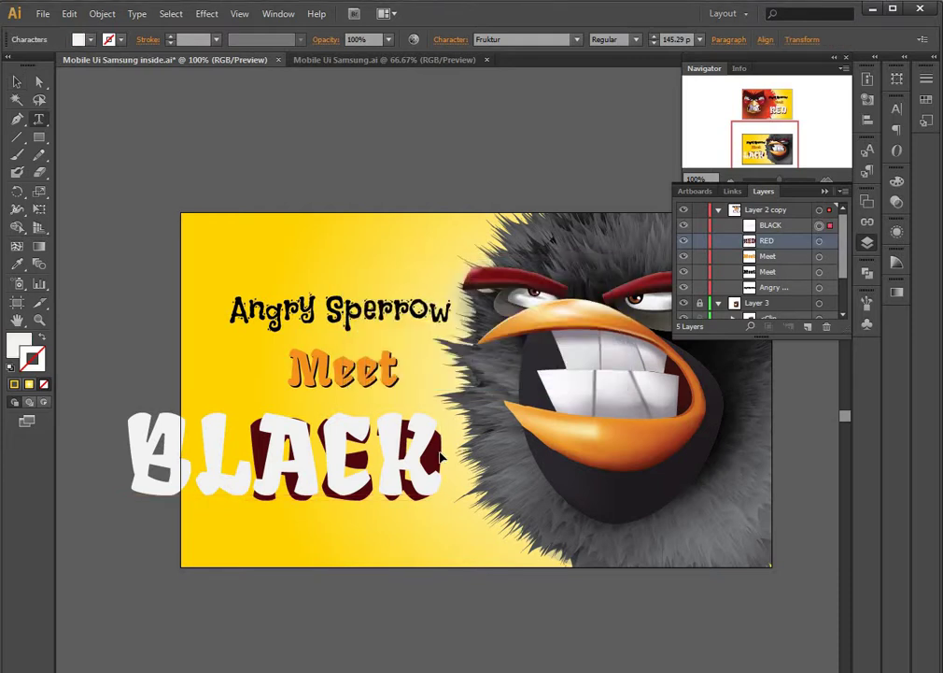
{"action": "double_click", "coordinate": [440, 456]}
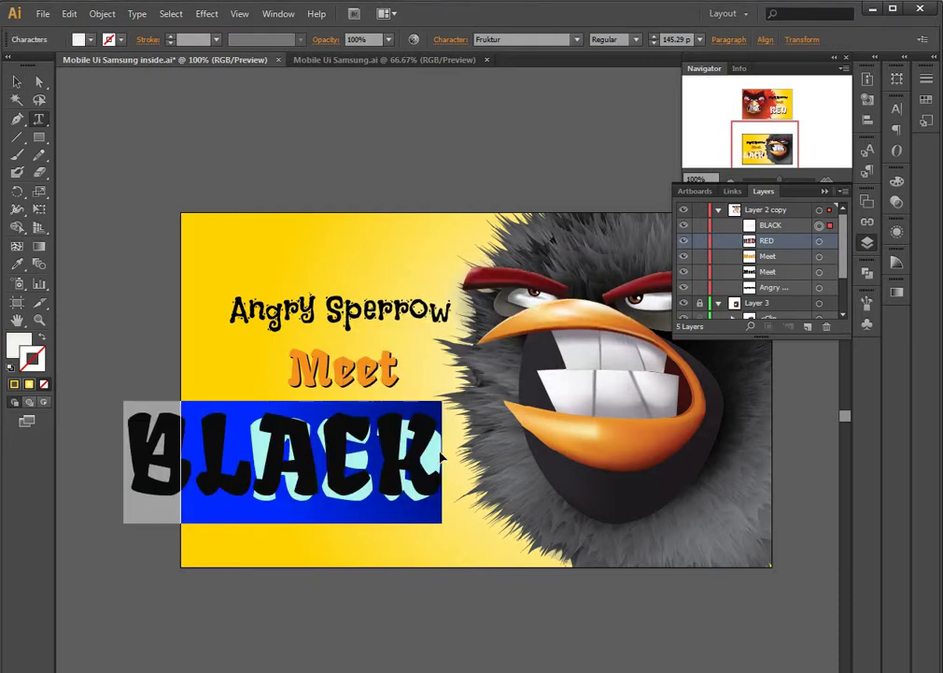
Retype the dark red shadow text on the RED sublayer as 'BLACK'
{"action": "left_click", "coordinate": [831, 242]}
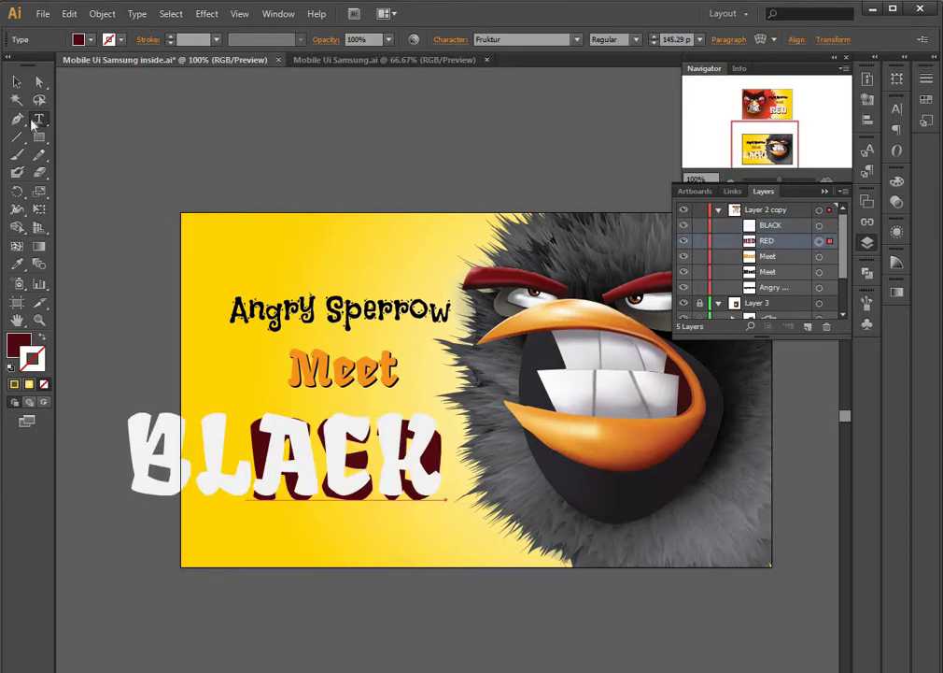
{"action": "left_click", "coordinate": [428, 431]}
{"action": "key", "text": "BackSpace"}
{"action": "key", "text": "BackSpace"}
{"action": "key", "text": "BackSpace"}
{"action": "key", "text": "BackSpace"}
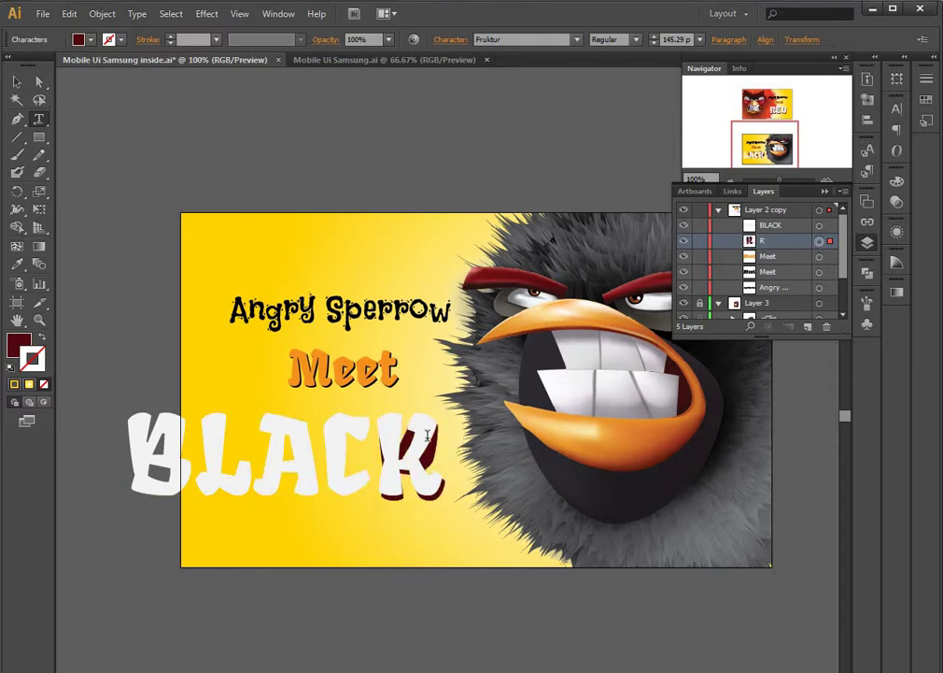
{"action": "key", "text": "BackSpace"}
{"action": "type", "text": "B"}
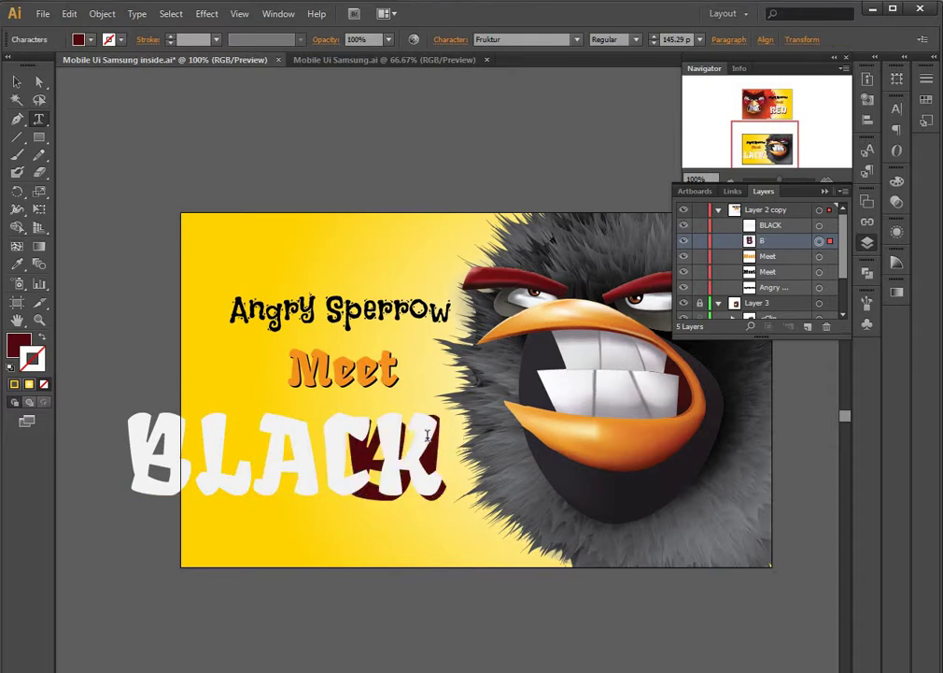
{"action": "type", "text": "LACK"}
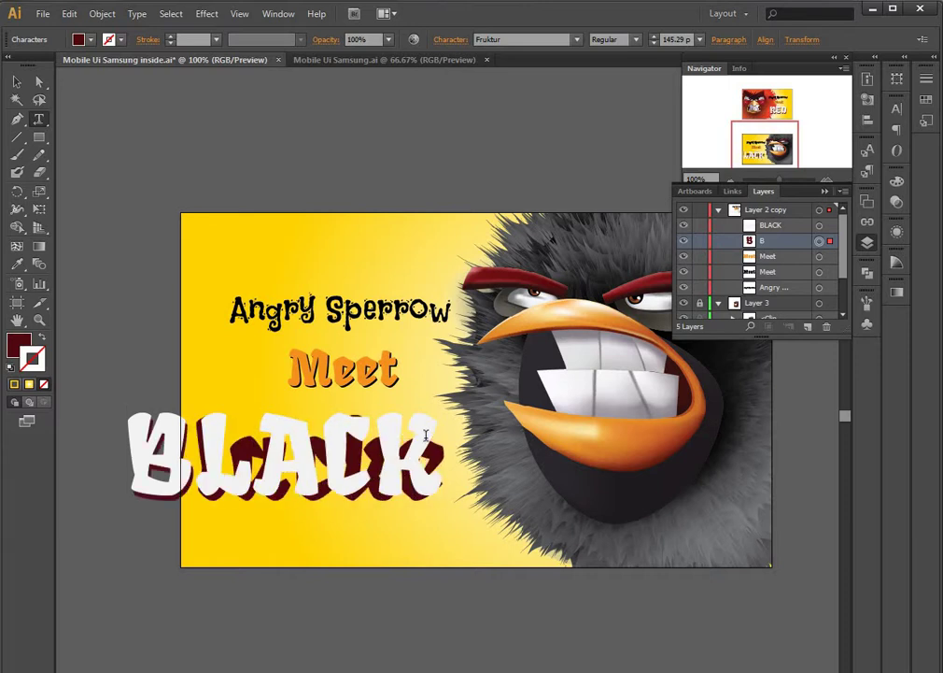
{"action": "key", "text": "Escape"}
Undo an accidental clear of the shadow text, then select both BLACK text objects
{"action": "left_click", "coordinate": [431, 447]}
{"action": "key", "text": "ctrl+a"}
{"action": "key", "text": "BackSpace"}
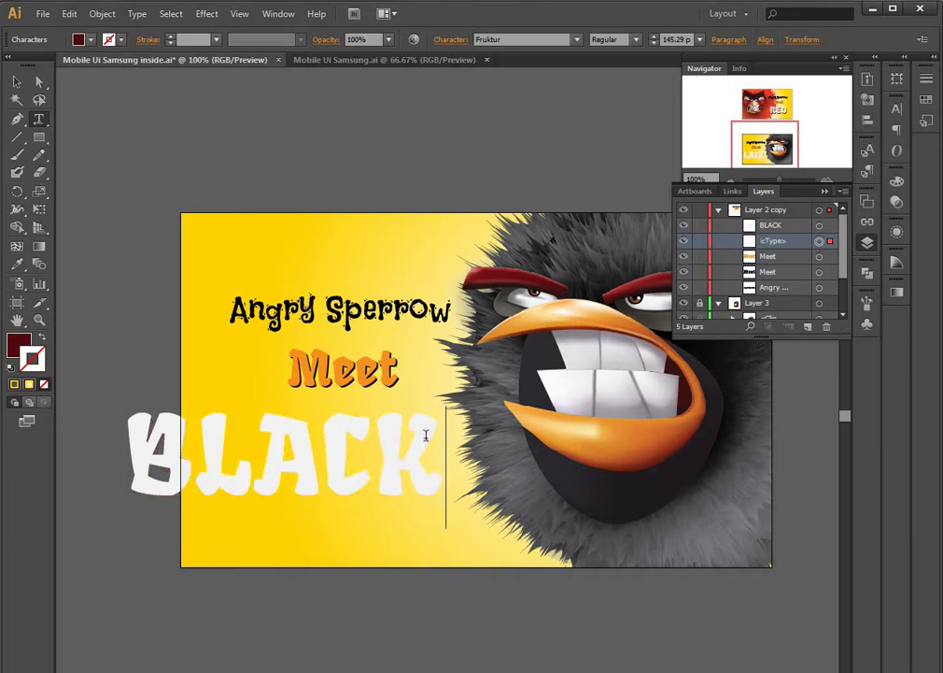
{"action": "key", "text": "ctrl+z"}
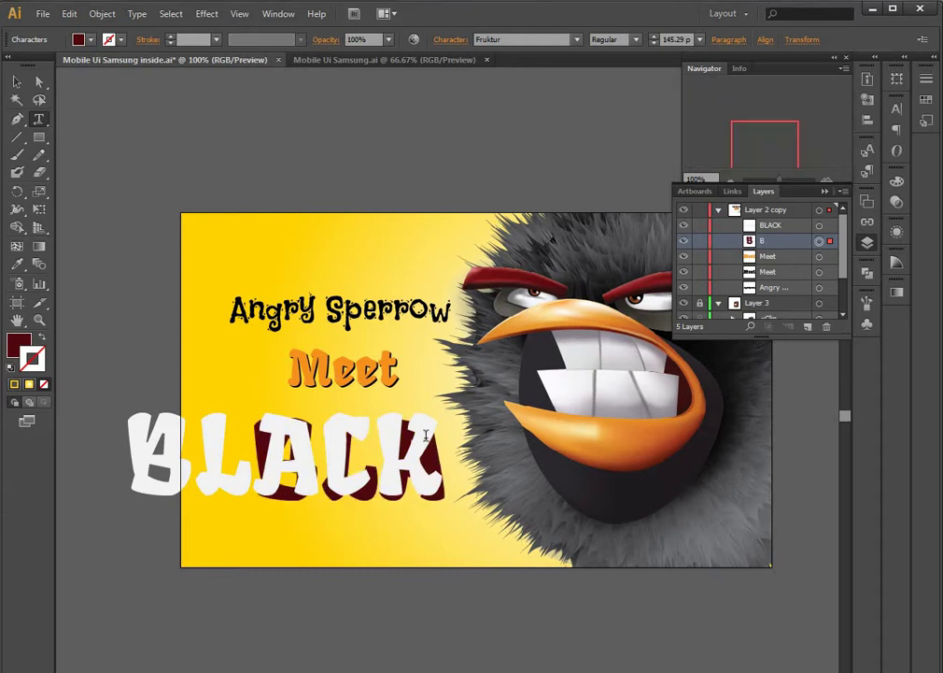
{"action": "key", "text": "ctrl+z"}
{"action": "left_click", "coordinate": [17, 81]}
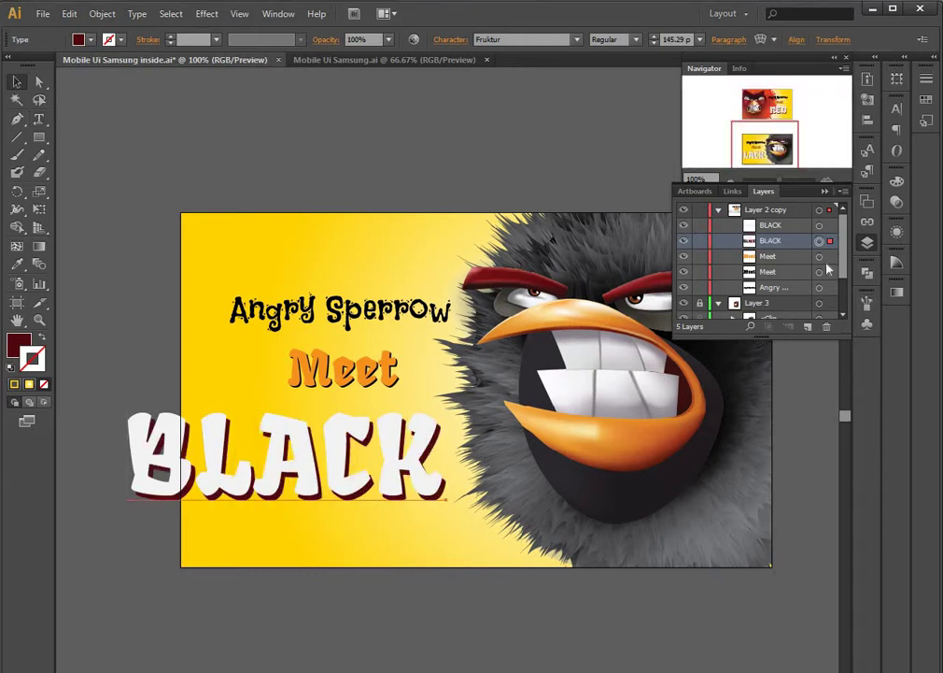
{"action": "left_click", "coordinate": [819, 225], "text": "shift"}
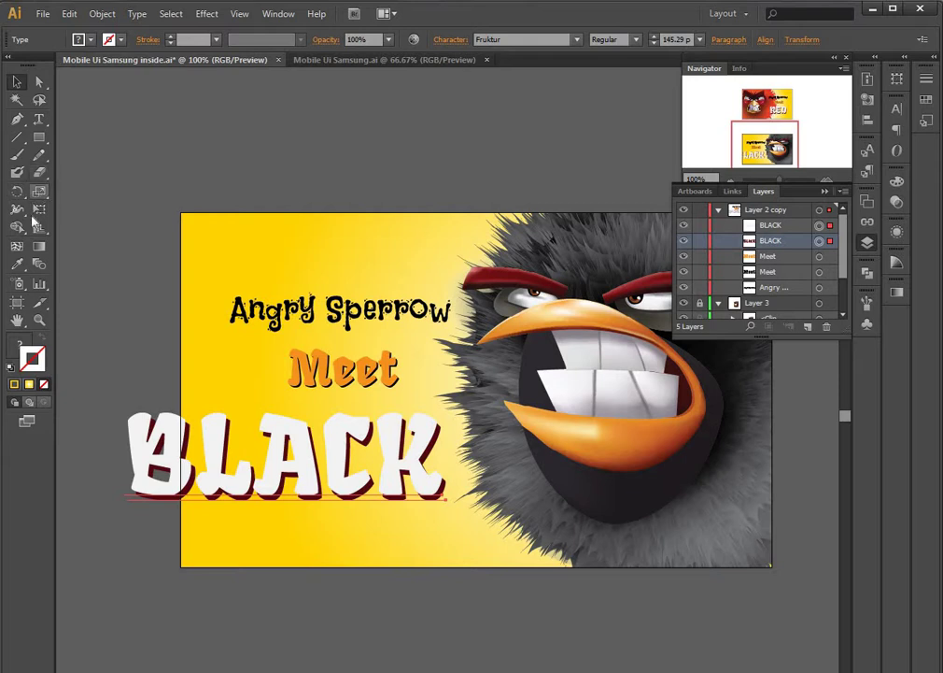
Scale the BLACK headline and shadow down to 122.53 pt and move them beneath Meet
{"action": "left_click", "coordinate": [39, 209]}
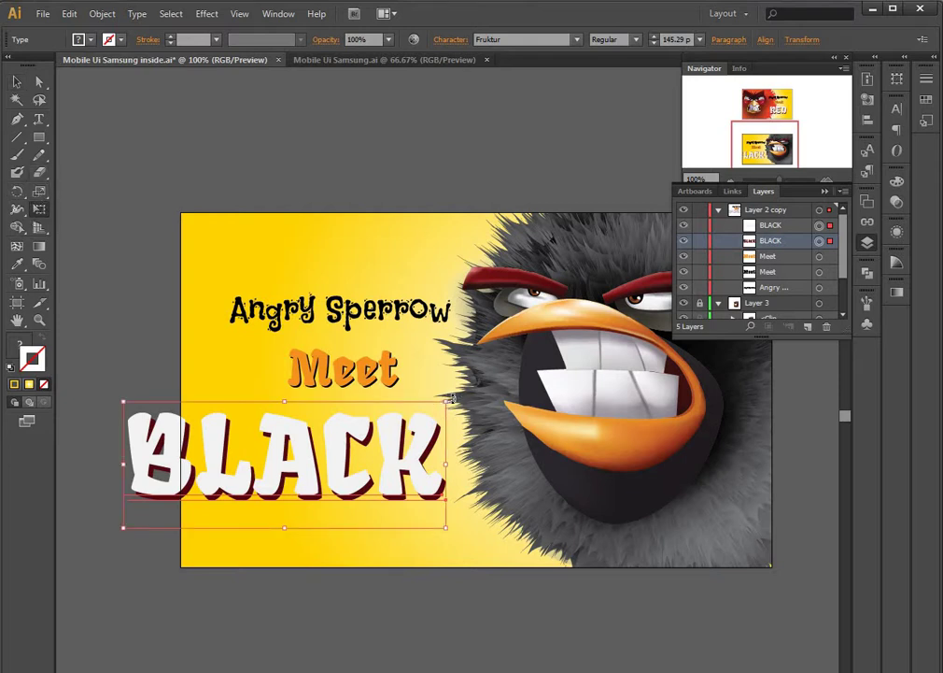
{"action": "mouse_move", "coordinate": [448, 402]}
{"action": "left_mouse_down"}
{"action": "mouse_move", "coordinate": [422, 427]}
{"action": "mouse_move", "coordinate": [419, 412]}
{"action": "left_mouse_up"}
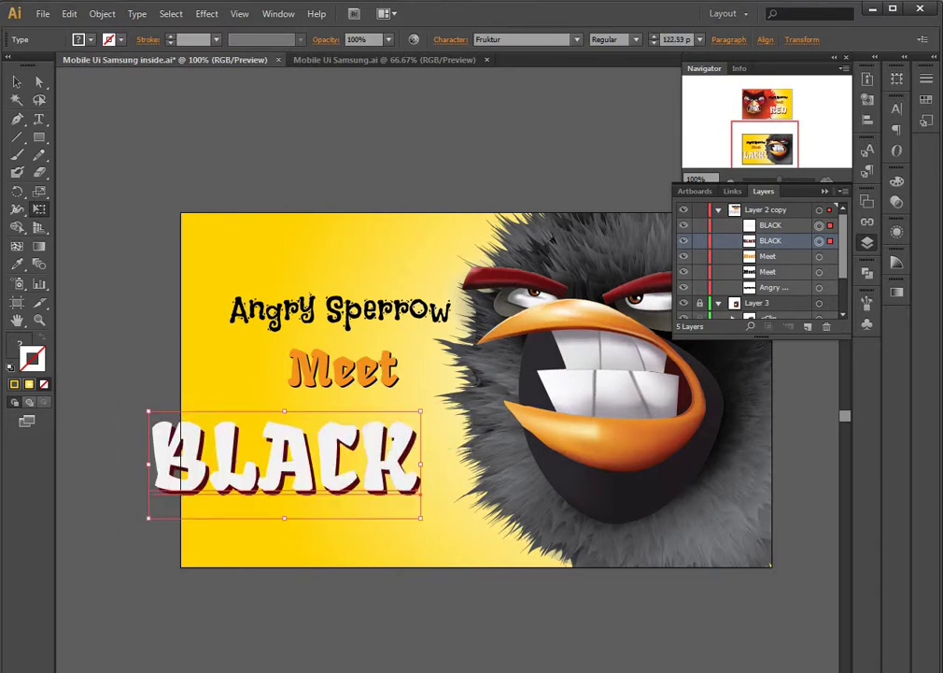
{"action": "key", "text": "v"}
{"action": "mouse_move", "coordinate": [384, 473]}
{"action": "left_mouse_down"}
{"action": "mouse_move", "coordinate": [460, 469]}
{"action": "mouse_move", "coordinate": [469, 483]}
{"action": "left_mouse_up"}
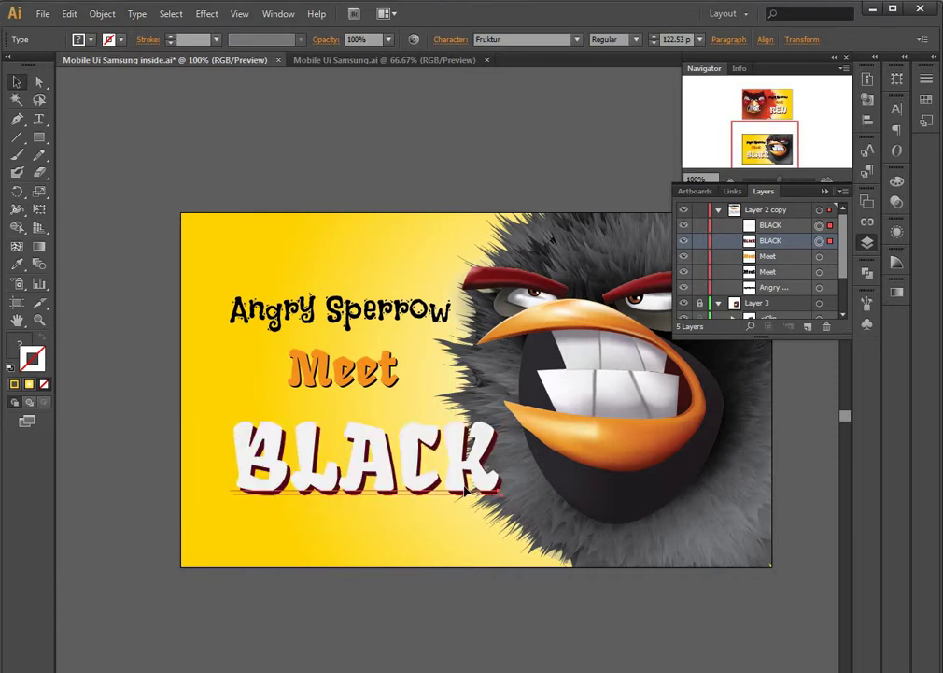
{"action": "key", "text": "Left"}
{"action": "key", "text": "Left"}
{"action": "key", "text": "Left"}
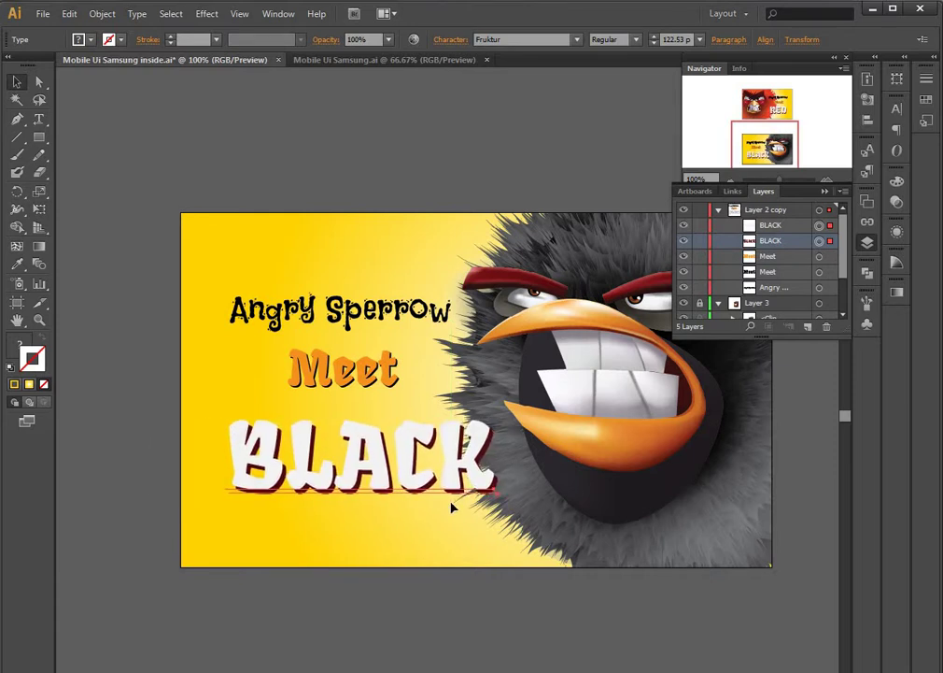
{"action": "key", "text": "Left"}
{"action": "key", "text": "Left"}
{"action": "left_click", "coordinate": [388, 378]}
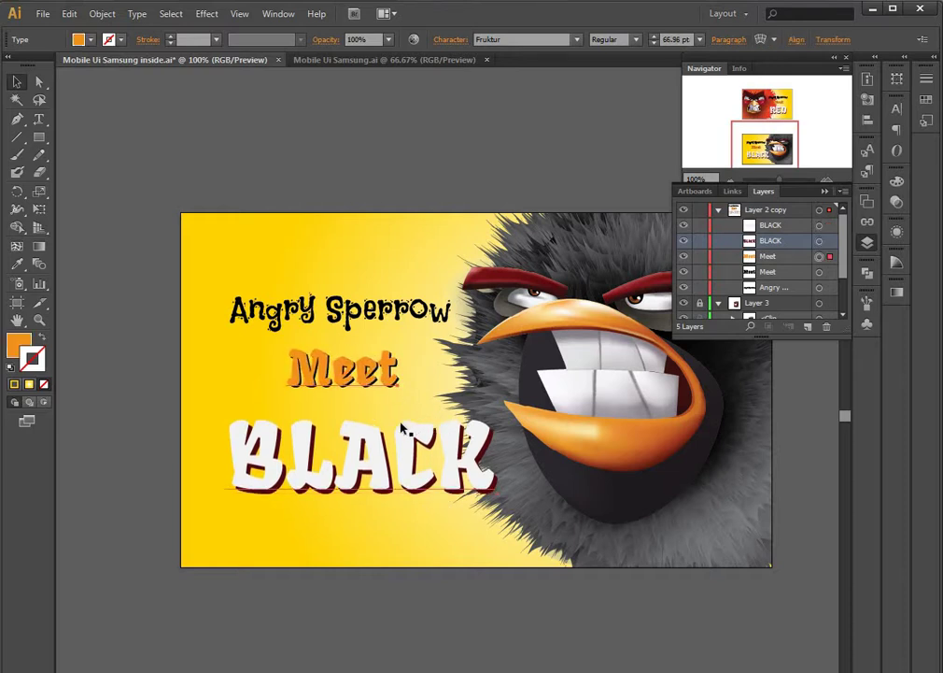
{"action": "left_click_drag", "start_coordinate": [120, 432], "coordinate": [473, 529]}
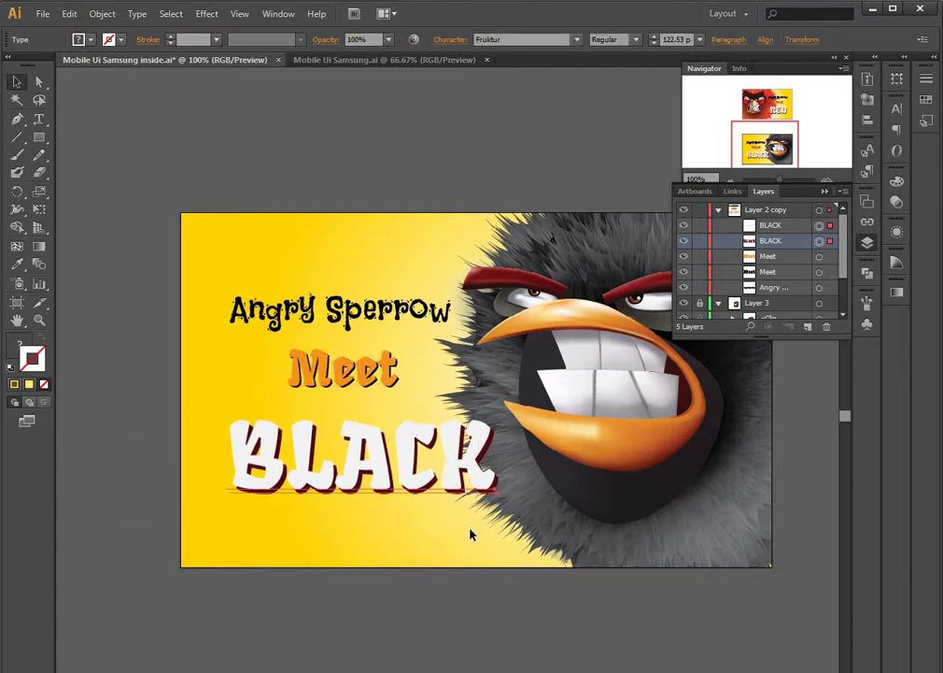
Recolour the BLACK shadow text's fill to near-black #282223
{"action": "left_click", "coordinate": [817, 213]}
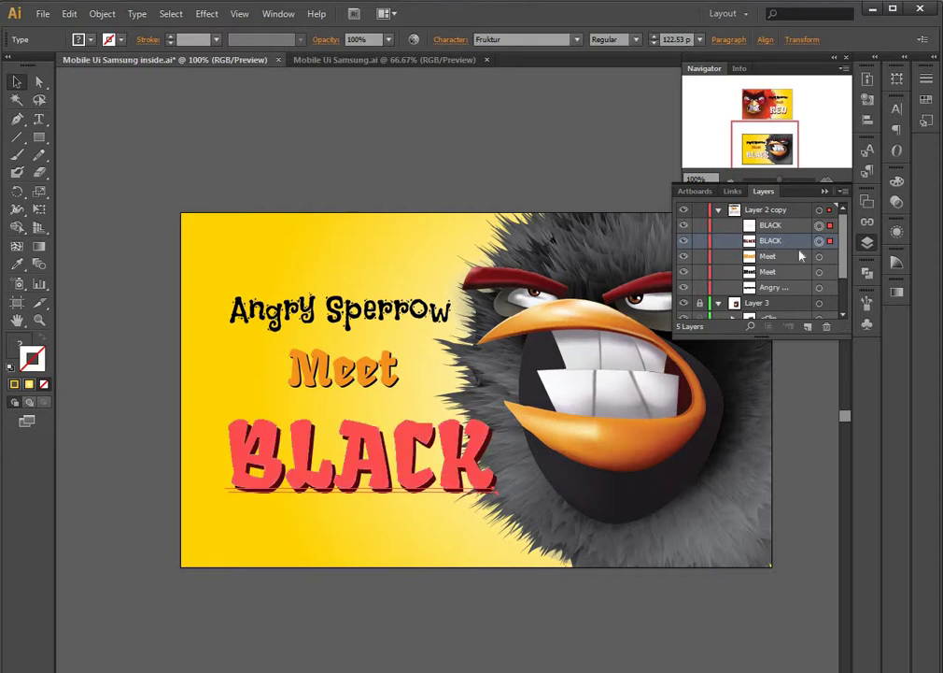
{"action": "left_click", "coordinate": [819, 240]}
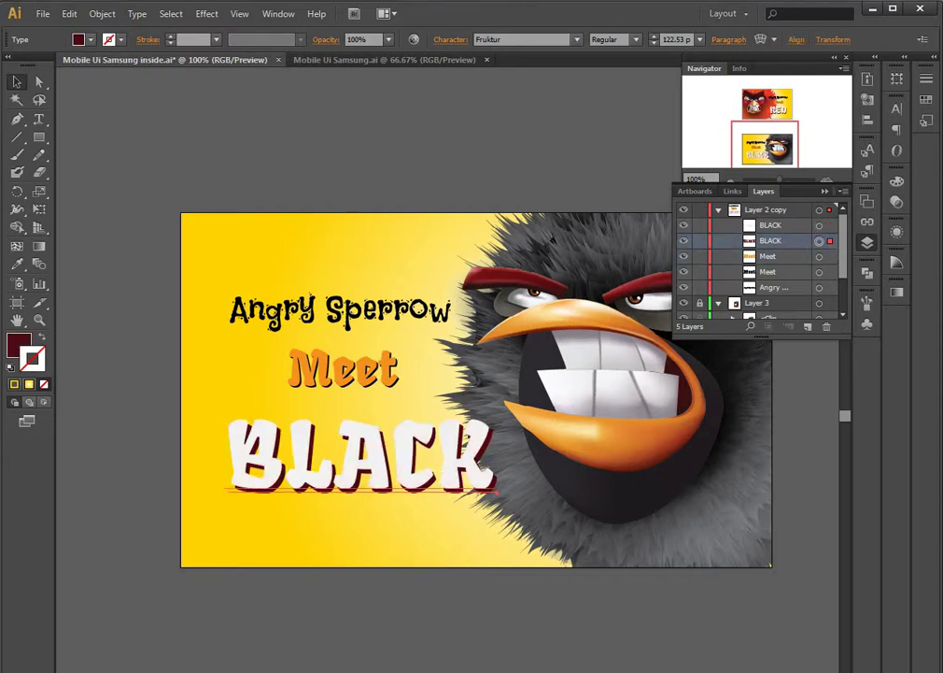
{"action": "double_click", "coordinate": [19, 345]}
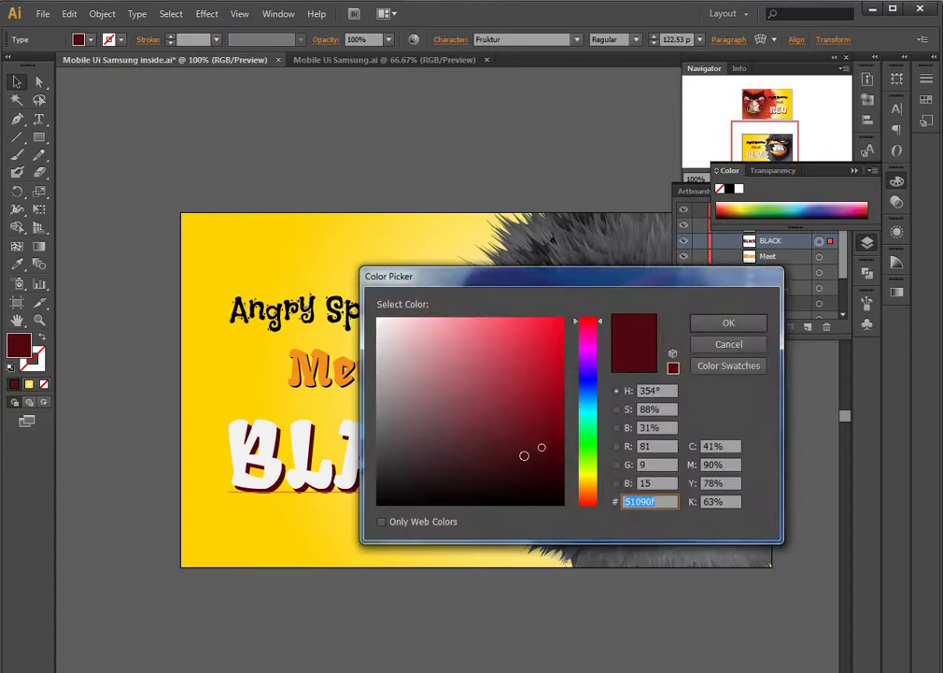
{"action": "mouse_move", "coordinate": [524, 455]}
{"action": "left_mouse_down"}
{"action": "mouse_move", "coordinate": [530, 482]}
{"action": "mouse_move", "coordinate": [406, 476]}
{"action": "left_mouse_up"}
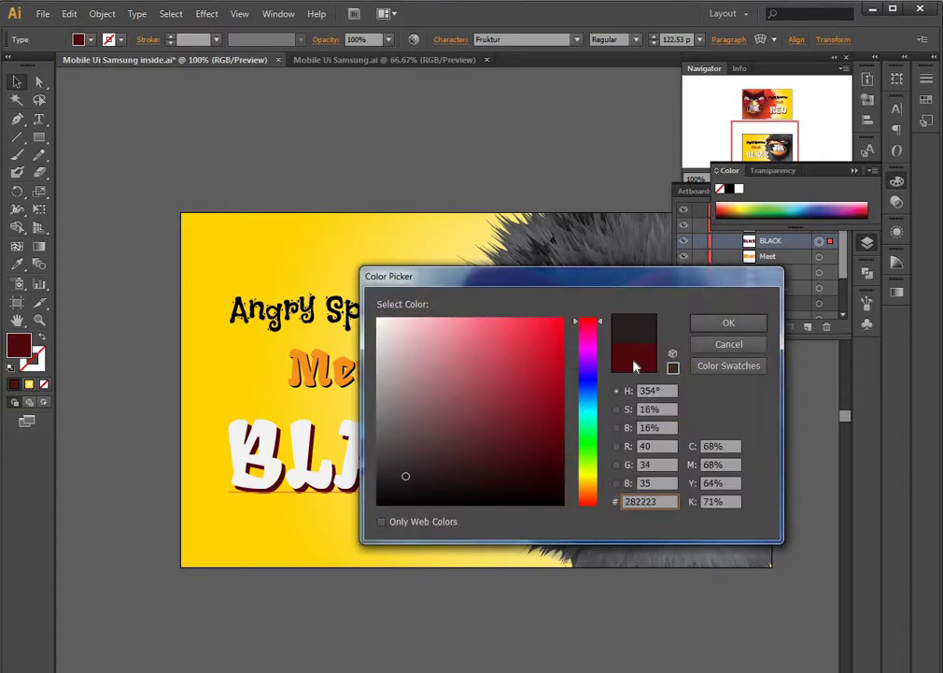
{"action": "left_click", "coordinate": [720, 324]}
{"action": "left_click", "coordinate": [482, 625]}
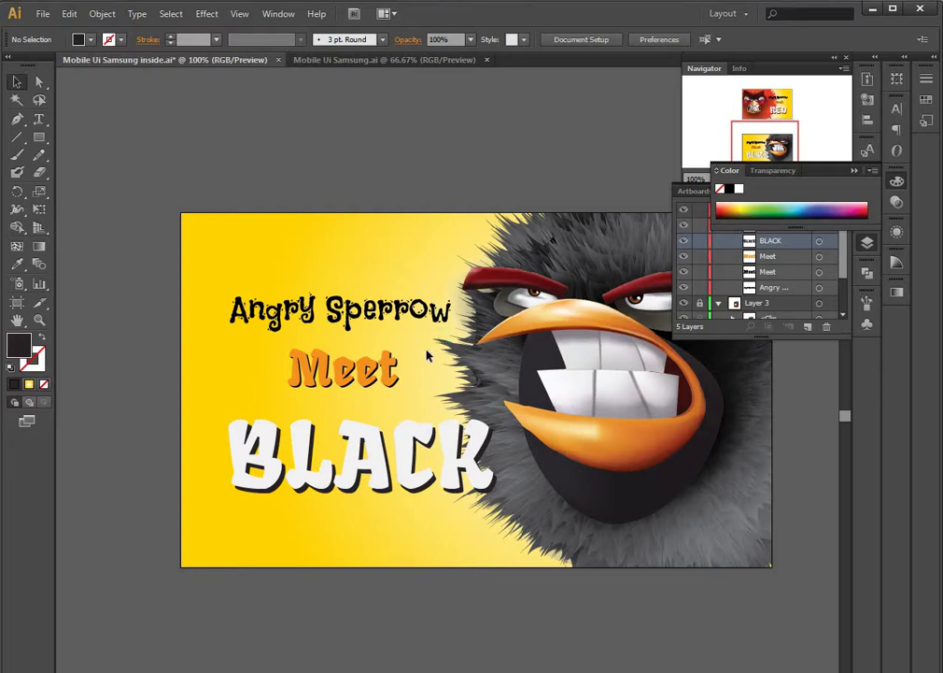
Zoom and pan the view to show both banners
{"action": "key", "text": "ctrl+minus"}
{"action": "key", "text": "ctrl+minus"}
{"action": "key", "text": "ctrl+minus"}
{"action": "key", "text": "ctrl+plus"}
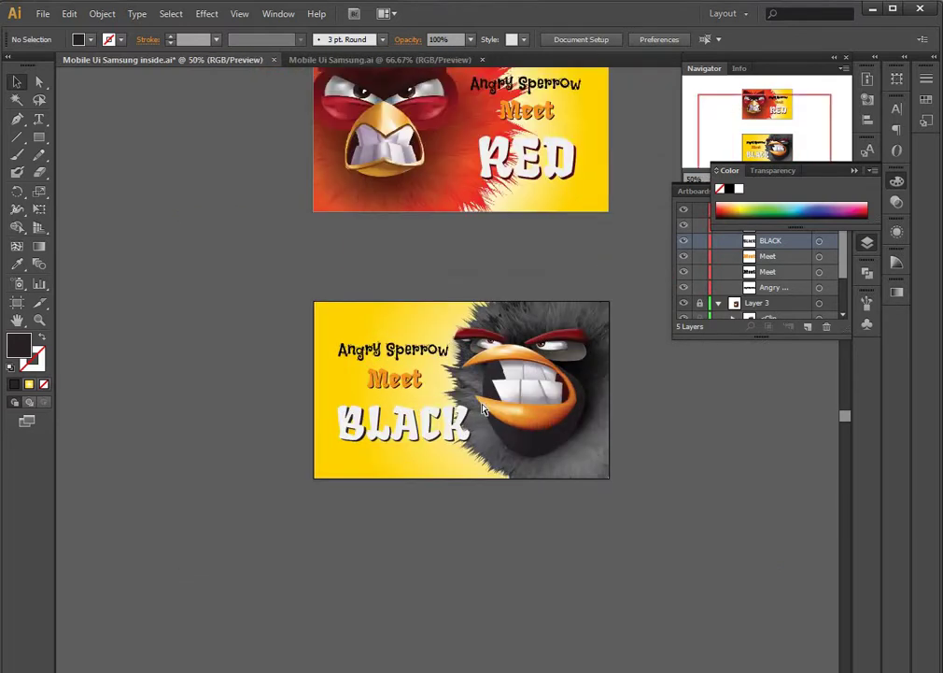
{"action": "key", "text": "ctrl+plus"}
{"action": "key", "text": "ctrl+minus"}
{"action": "key", "text": "ctrl+minus"}
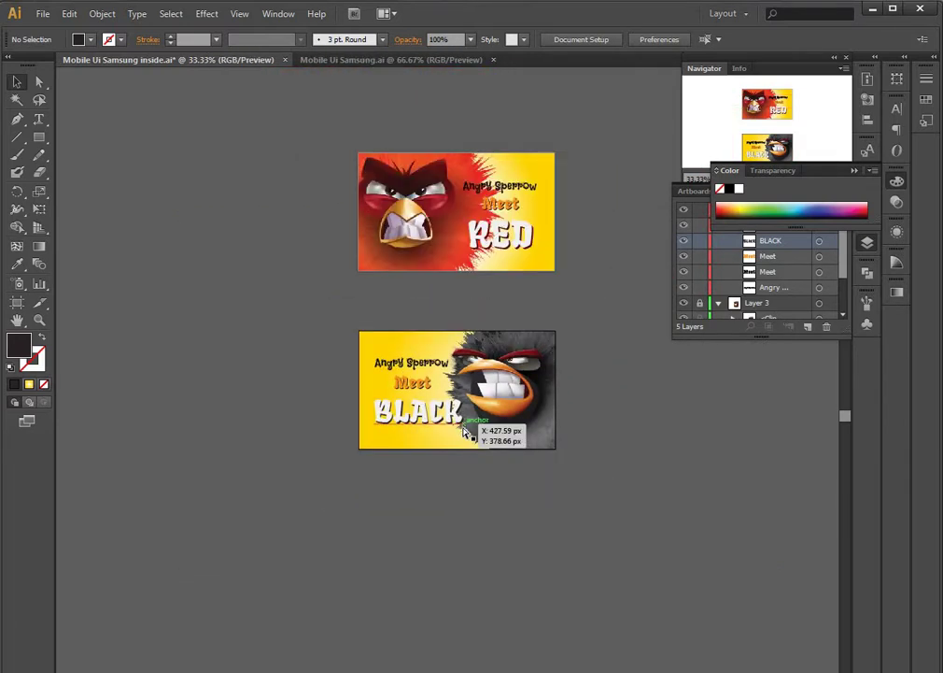
{"action": "key", "text": "ctrl+plus"}
{"action": "mouse_move", "coordinate": [536, 472]}
{"action": "left_mouse_down"}
{"action": "mouse_move", "coordinate": [523, 438]}
{"action": "mouse_move", "coordinate": [513, 531]}
{"action": "mouse_move", "coordinate": [517, 453]}
{"action": "left_mouse_up"}
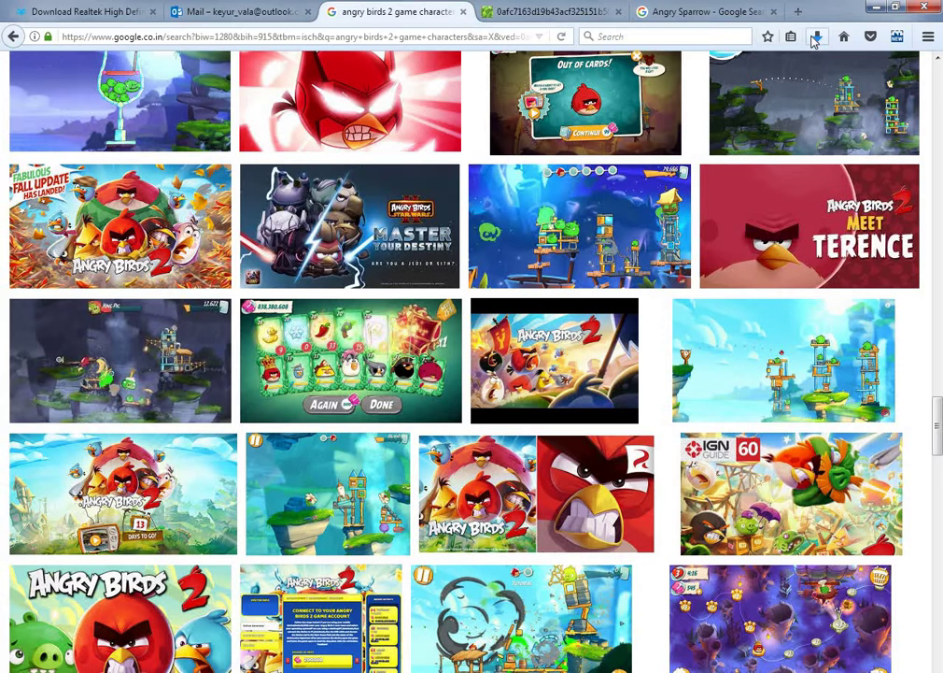
Glance over Firefox's downloads list, close it, and return to Illustrator
{"action": "left_click", "coordinate": [817, 37]}
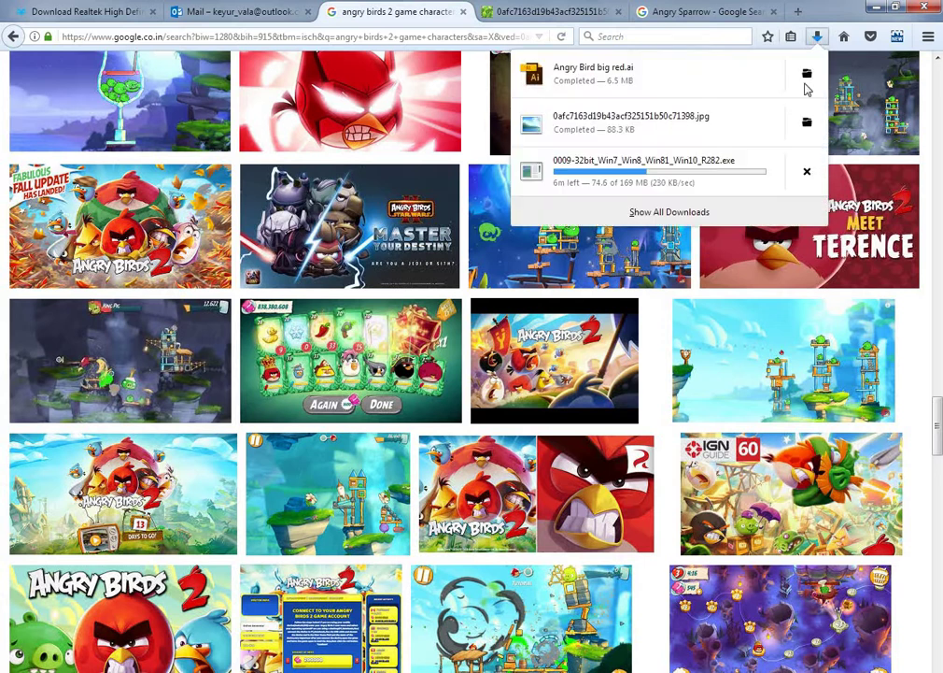
{"action": "left_click", "coordinate": [807, 73]}
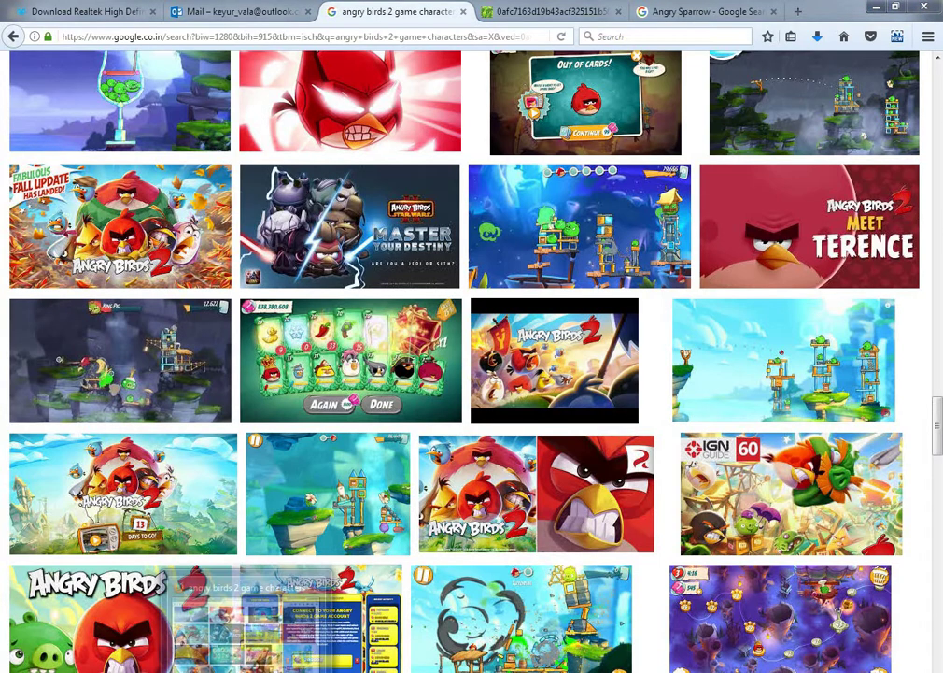
{"action": "key", "text": "alt+Tab"}
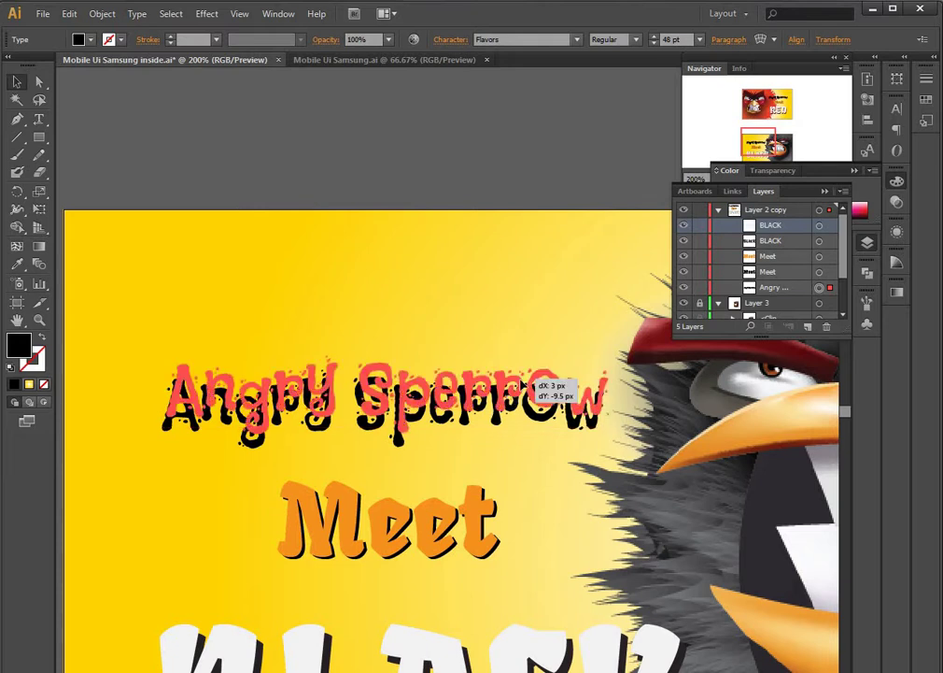
Undo the accidental Angry Sperrow title move and bring up the Effect menu
{"action": "left_click_drag", "start_coordinate": [519, 396], "coordinate": [523, 381]}
{"action": "key", "text": "ctrl+z"}
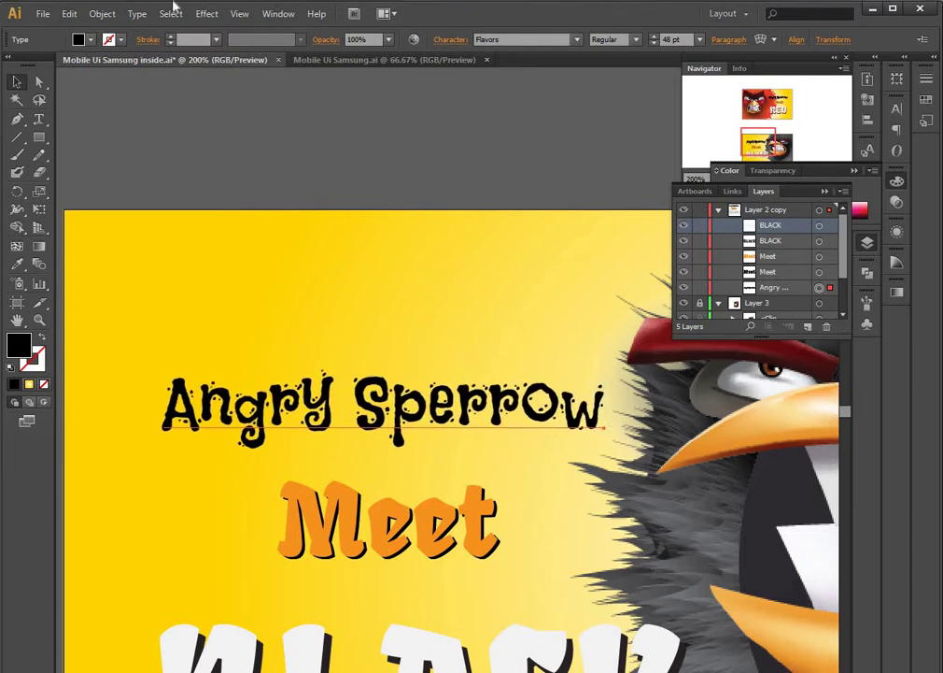
{"action": "left_click", "coordinate": [204, 14]}
{"action": "mouse_move", "coordinate": [271, 145]}
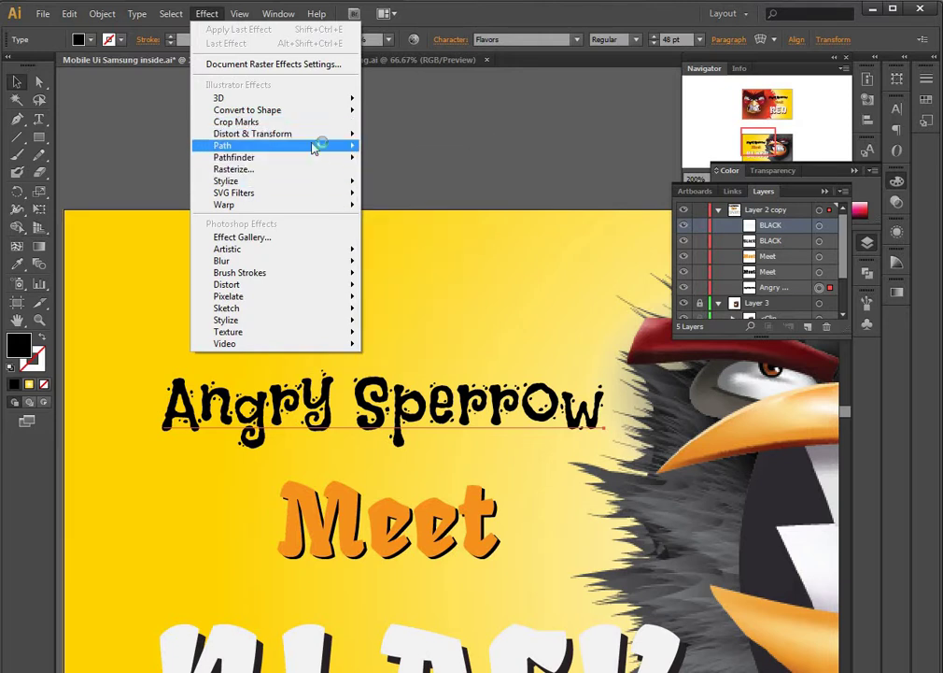
{"action": "mouse_move", "coordinate": [222, 146]}
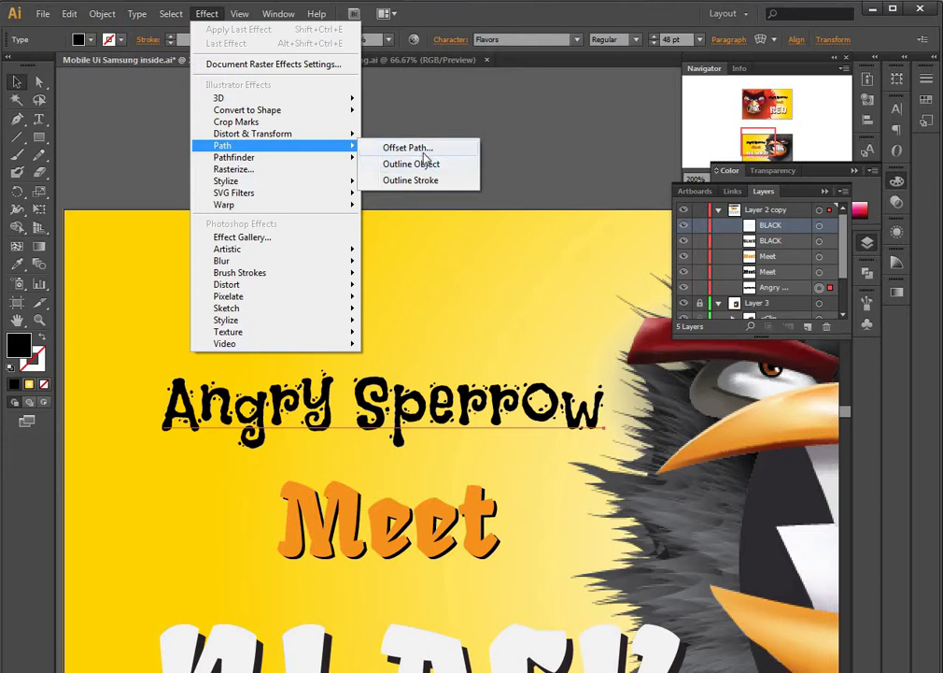
Give the title a 4 px Offset Path, miter limit 1; accept the red-1.ai version warning
{"action": "left_click", "coordinate": [415, 149]}
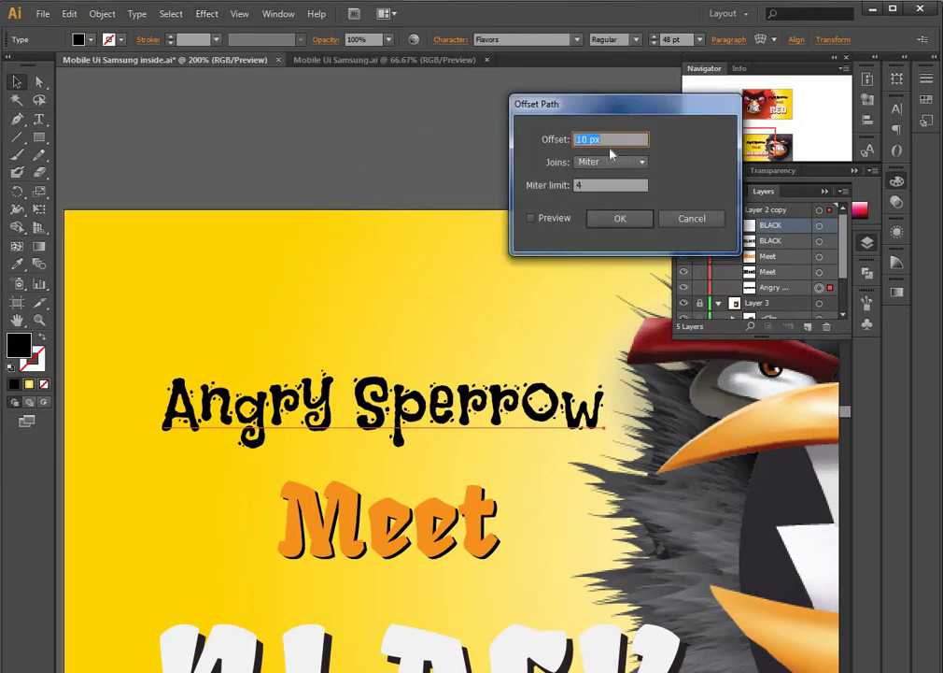
{"action": "left_click", "coordinate": [533, 221]}
{"action": "key", "text": "alt+p"}
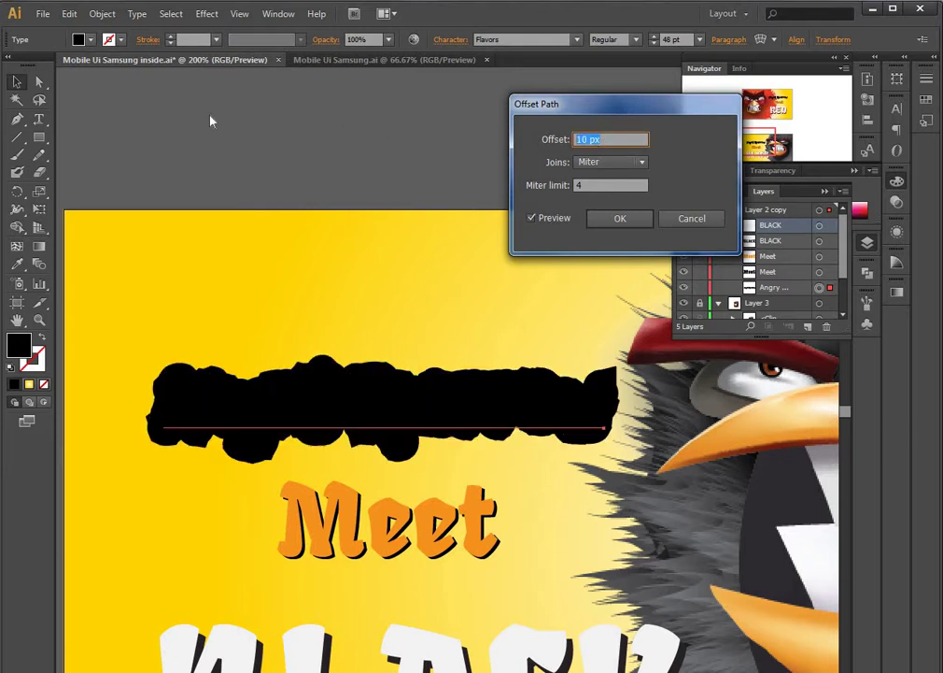
{"action": "type", "text": "4"}
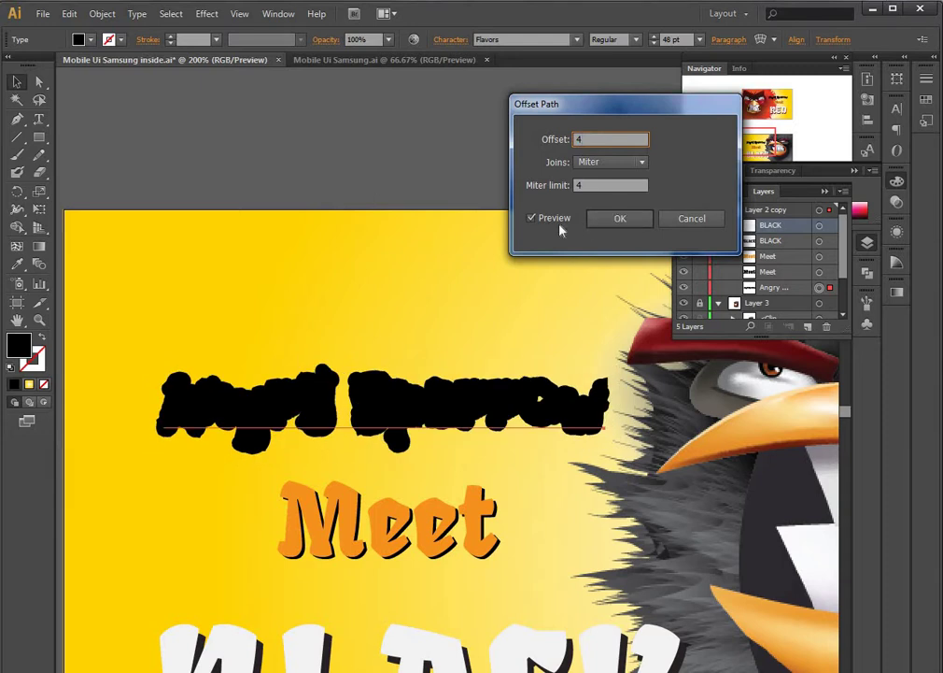
{"action": "key", "text": "Tab"}
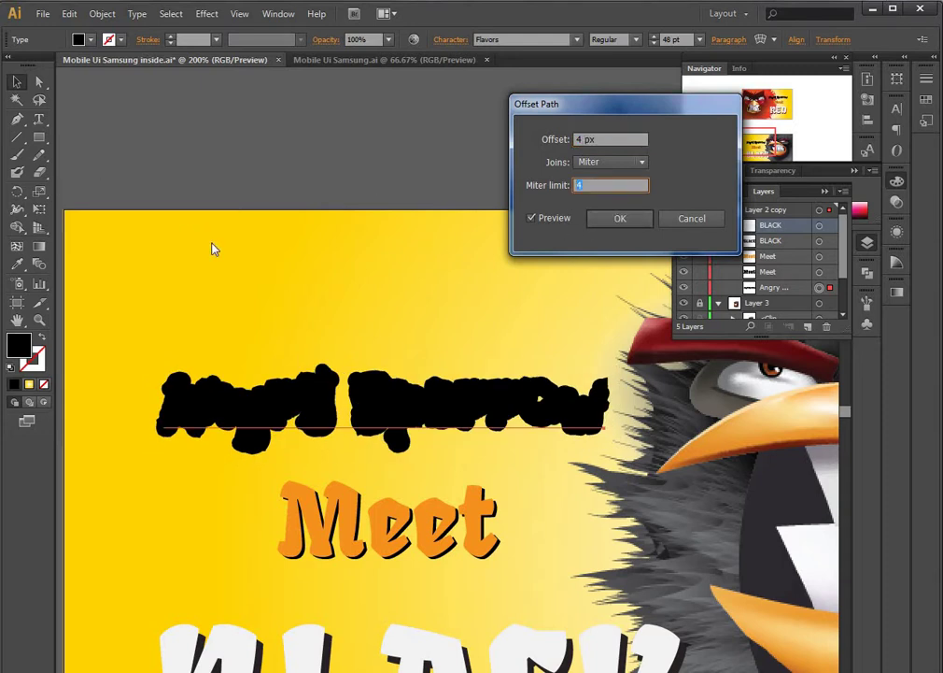
{"action": "type", "text": "1"}
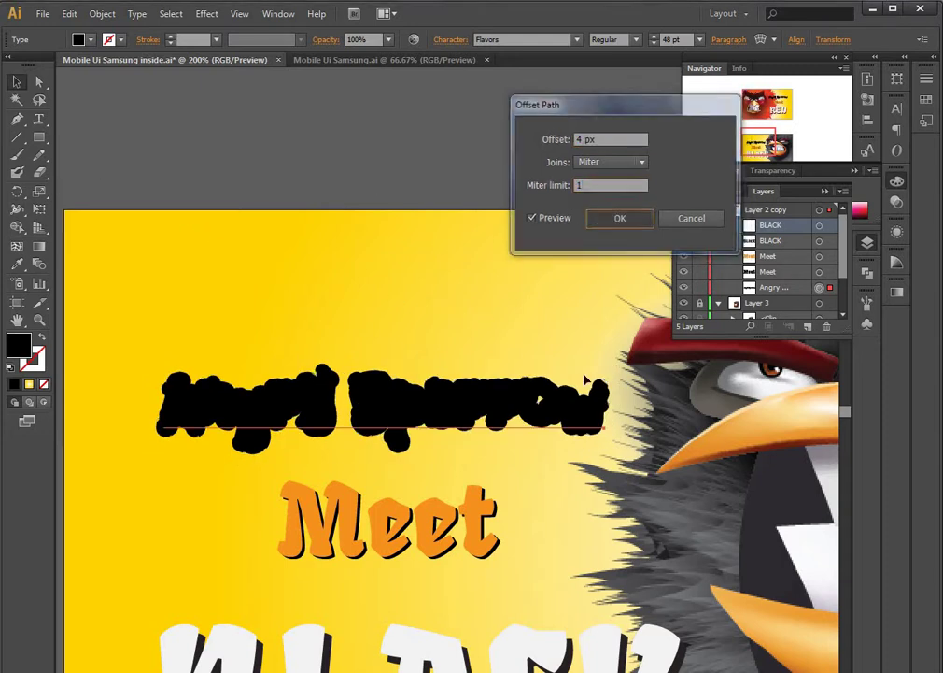
{"action": "key", "text": "Return"}
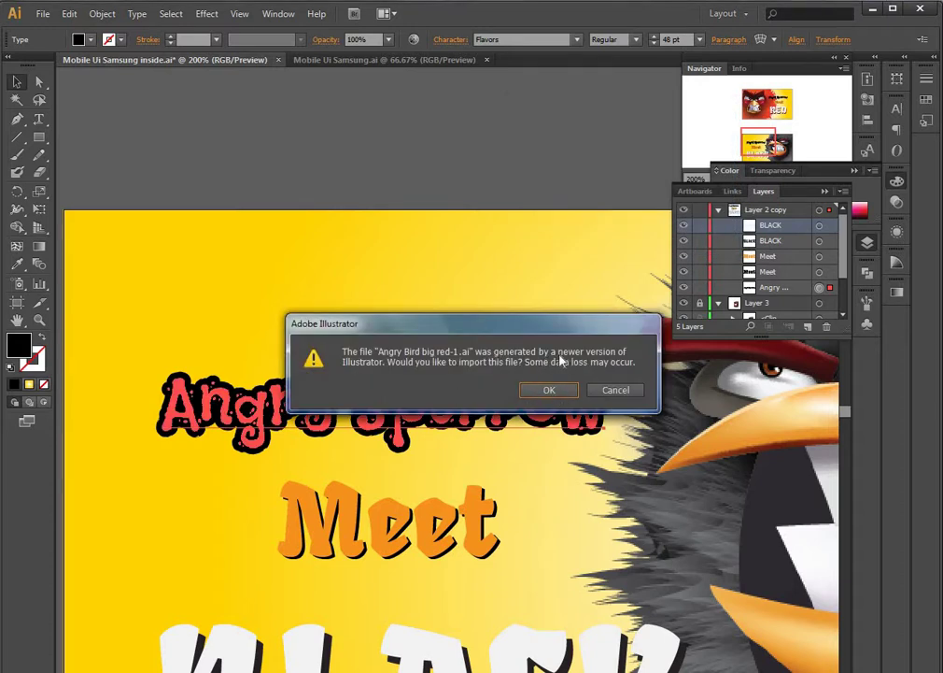
{"action": "left_click", "coordinate": [551, 390]}
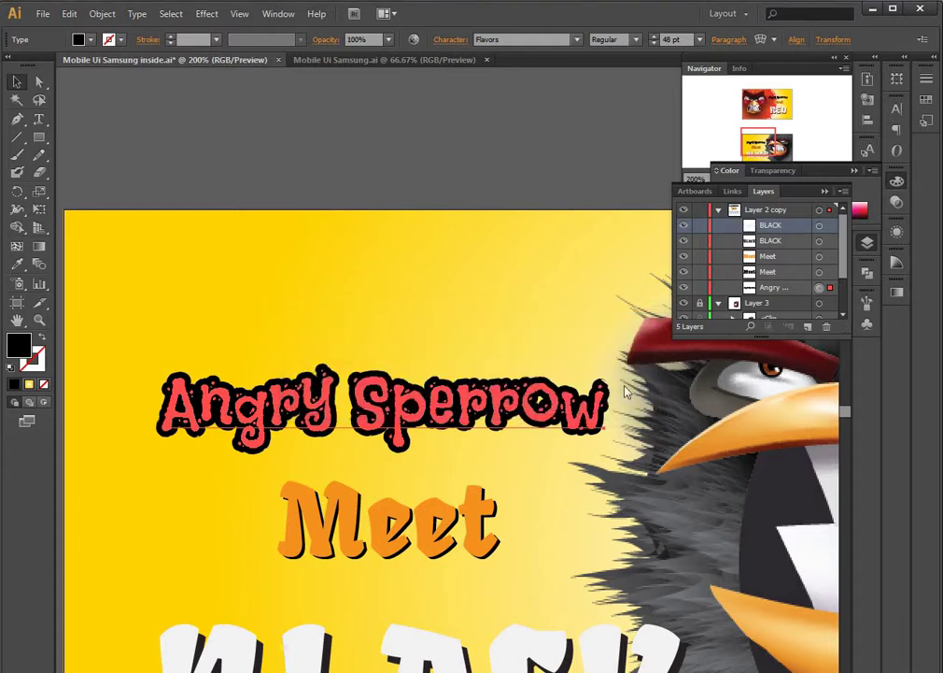